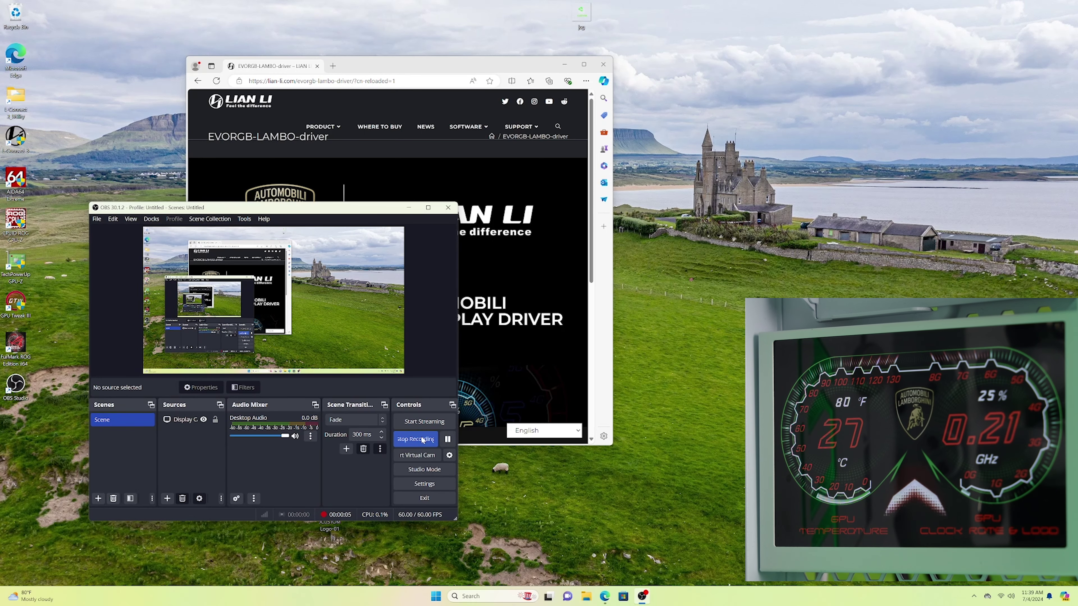
Step: Minimize the recording window and show the Download section of the Lian Li O11D EVO RGB Lamborghini display driver page
{"action": "left_click", "coordinate": [409, 208]}
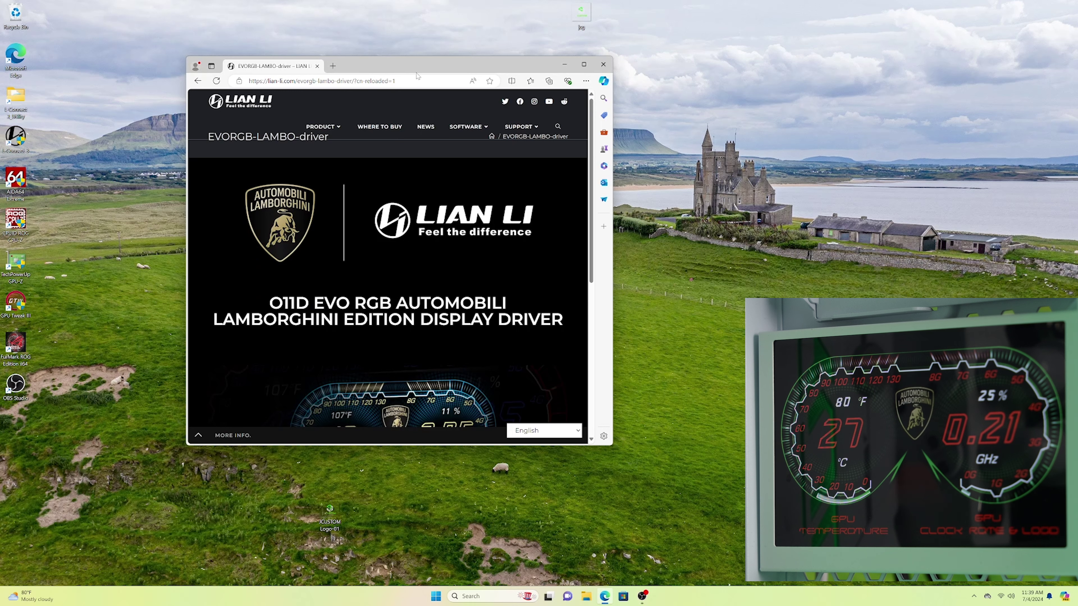
{"action": "left_click_drag", "start_coordinate": [369, 65], "coordinate": [336, 64]}
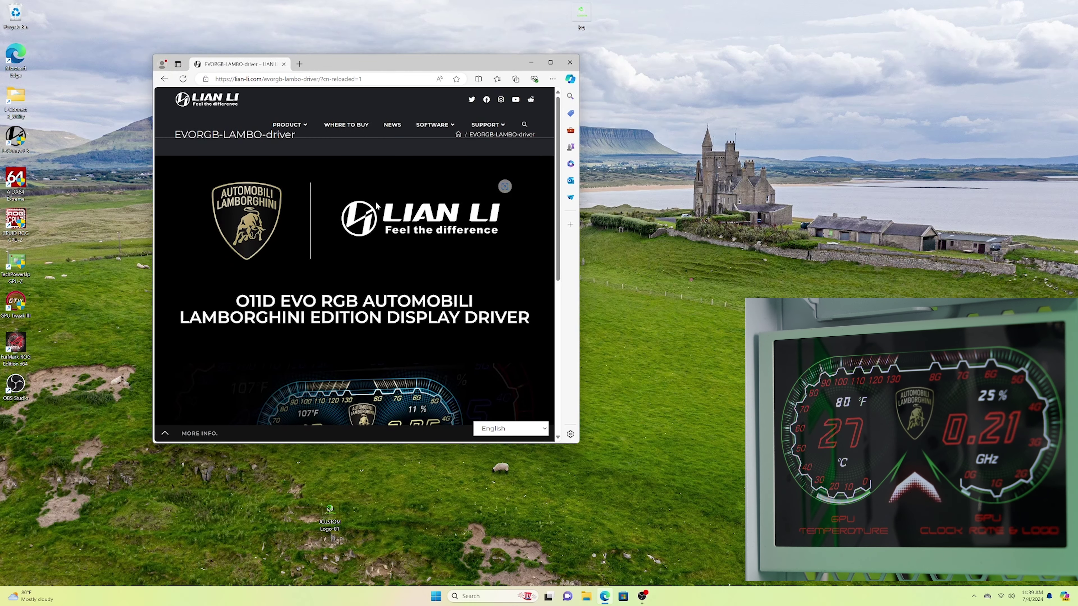
{"action": "scroll", "coordinate": [379, 244], "scroll_direction": "down", "scroll_amount": 5}
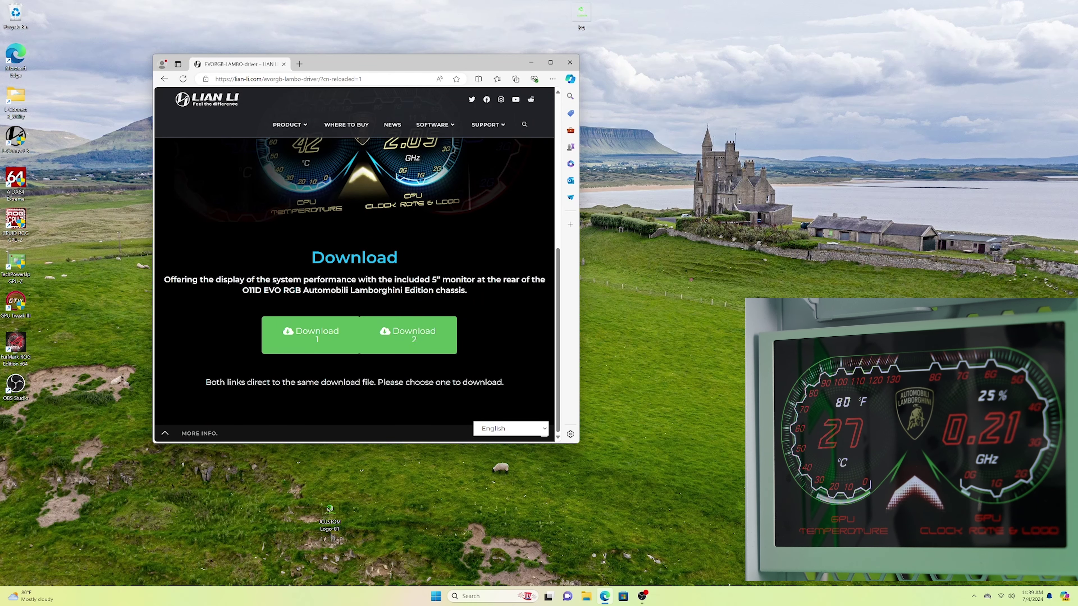
{"action": "left_click_drag", "start_coordinate": [382, 63], "coordinate": [278, 87]}
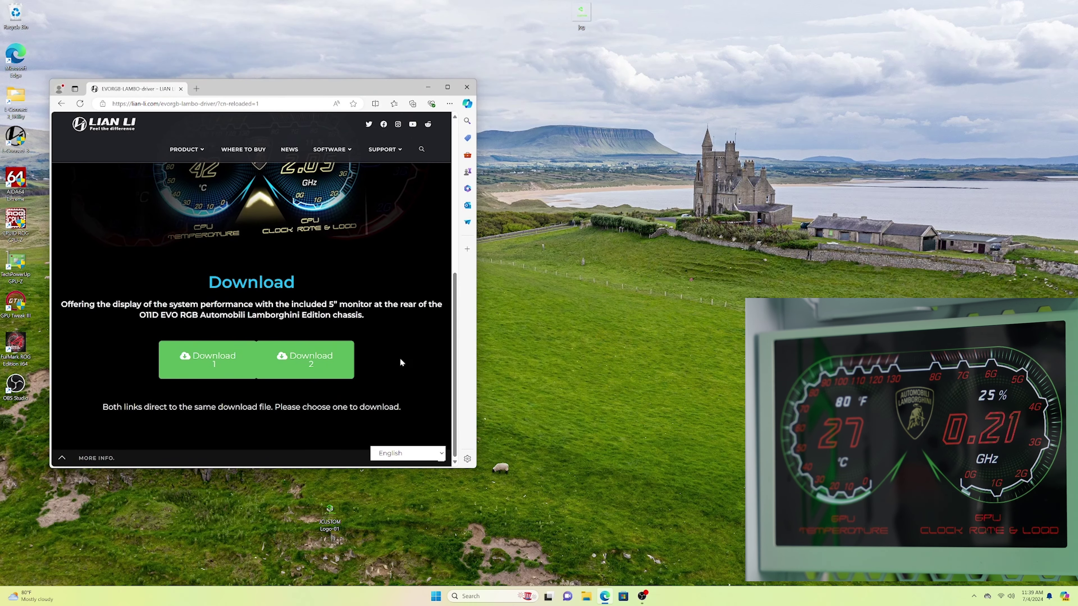
Step: Open the Downloads folder in File Explorer and locate the Lamborghini_2024_0515 installer package
{"action": "left_click", "coordinate": [586, 596]}
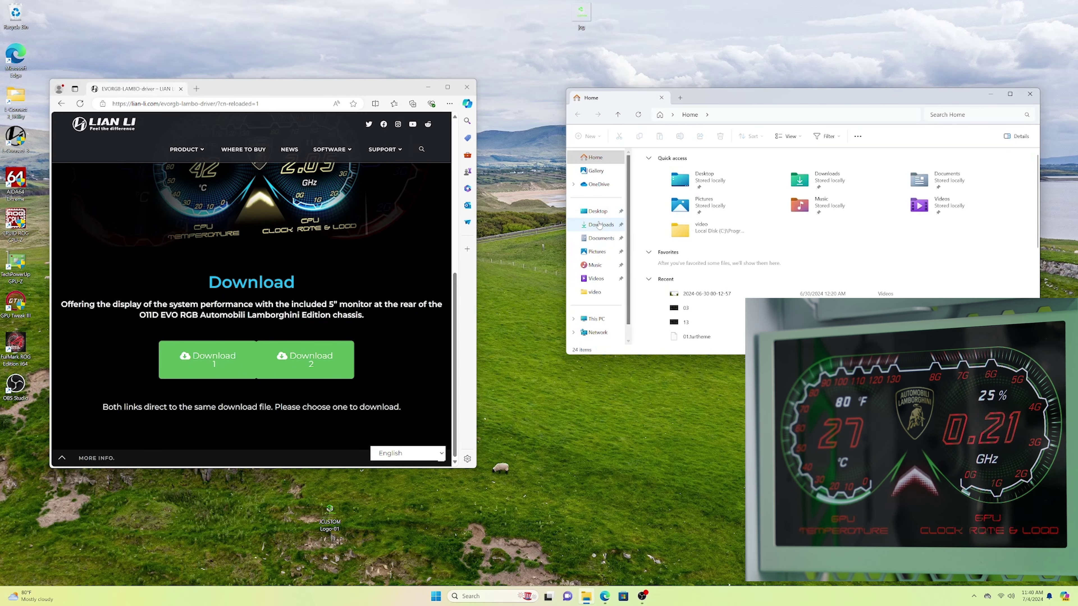
{"action": "left_click", "coordinate": [600, 225]}
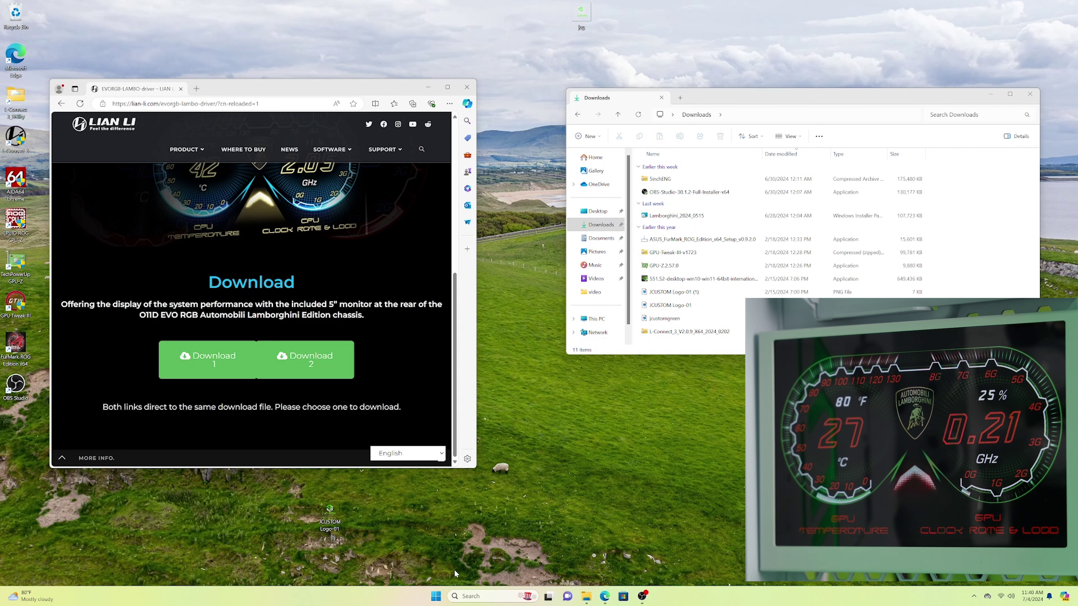
{"action": "left_click", "coordinate": [667, 217]}
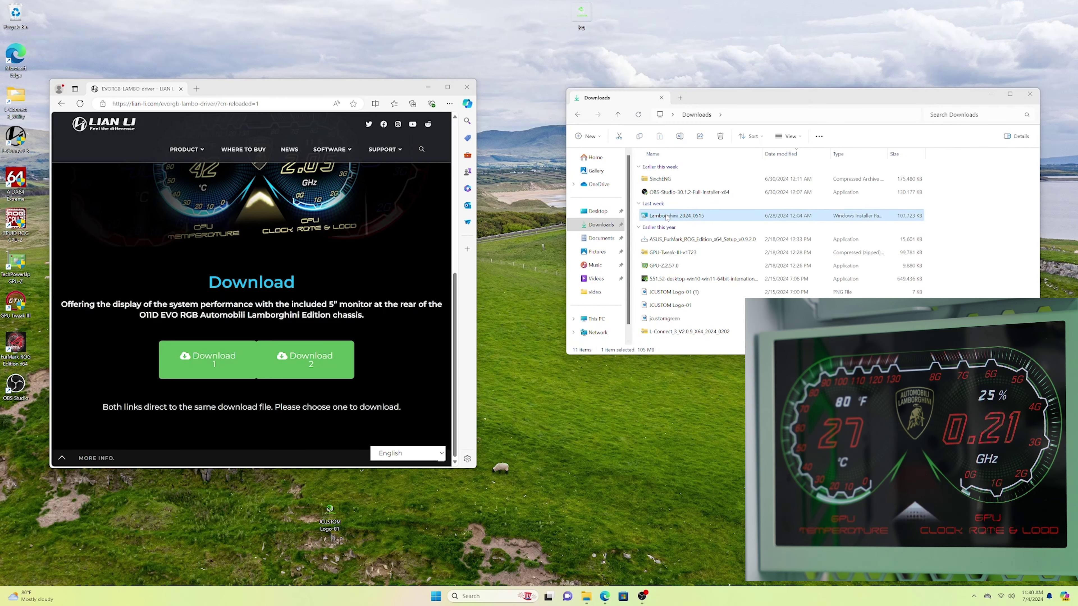
{"action": "right_click", "coordinate": [667, 218]}
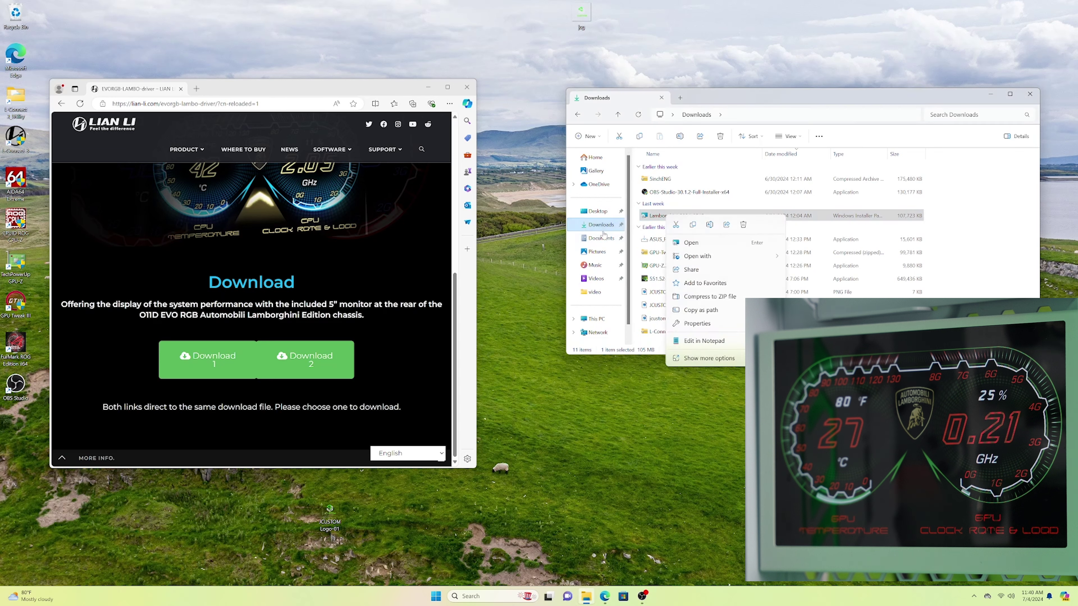
Step: Browse to the innermost Lamborghini program folder under Program Files (x86) on the C: drive
{"action": "left_click", "coordinate": [596, 318]}
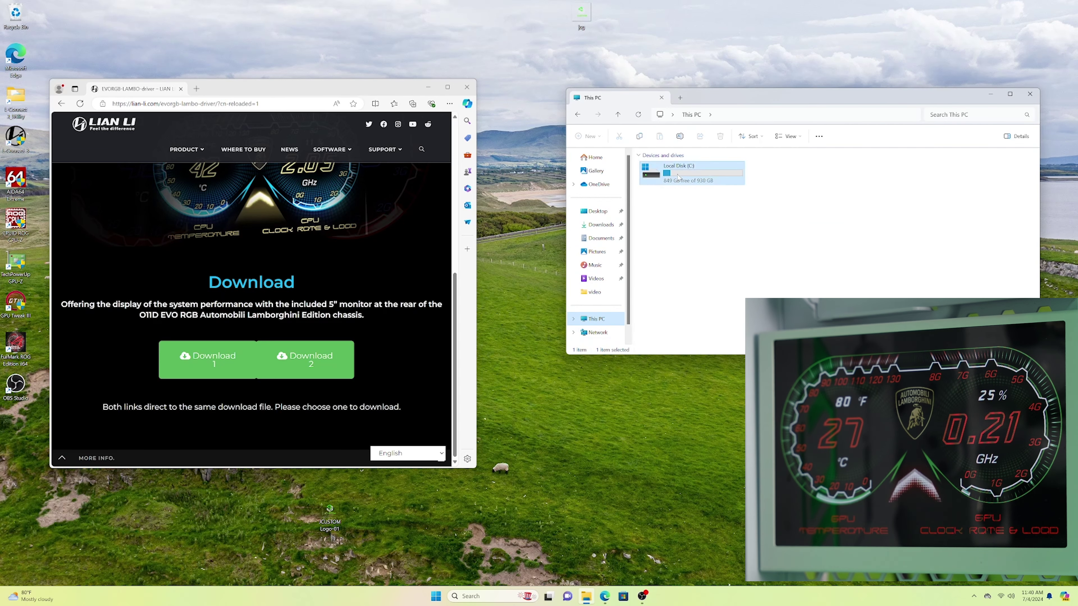
{"action": "double_click", "coordinate": [678, 175]}
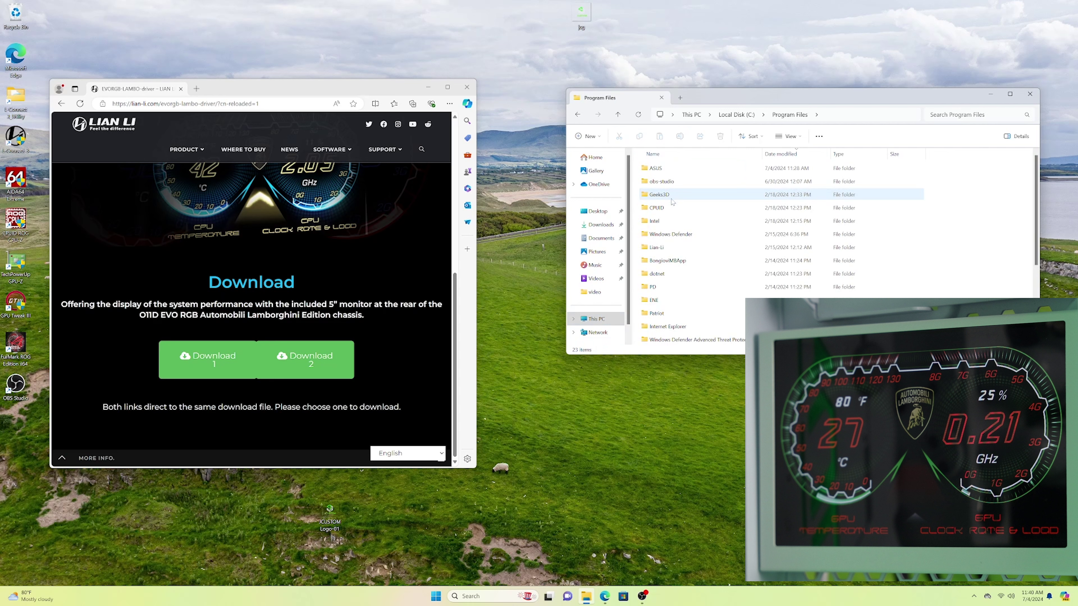
{"action": "left_click", "coordinate": [664, 195]}
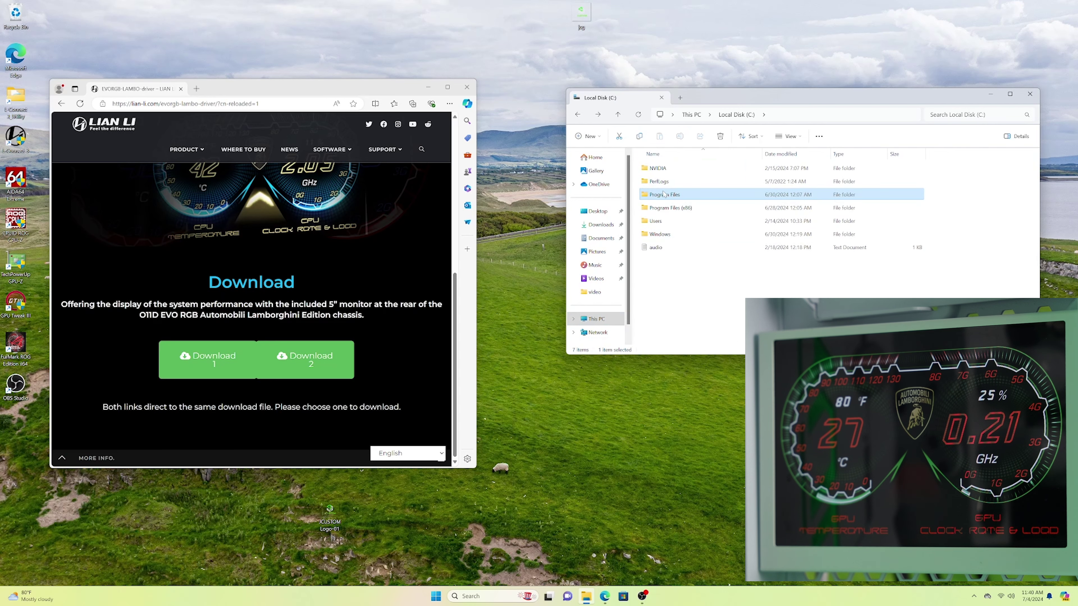
{"action": "double_click", "coordinate": [663, 194]}
{"action": "key", "text": "alt+Up"}
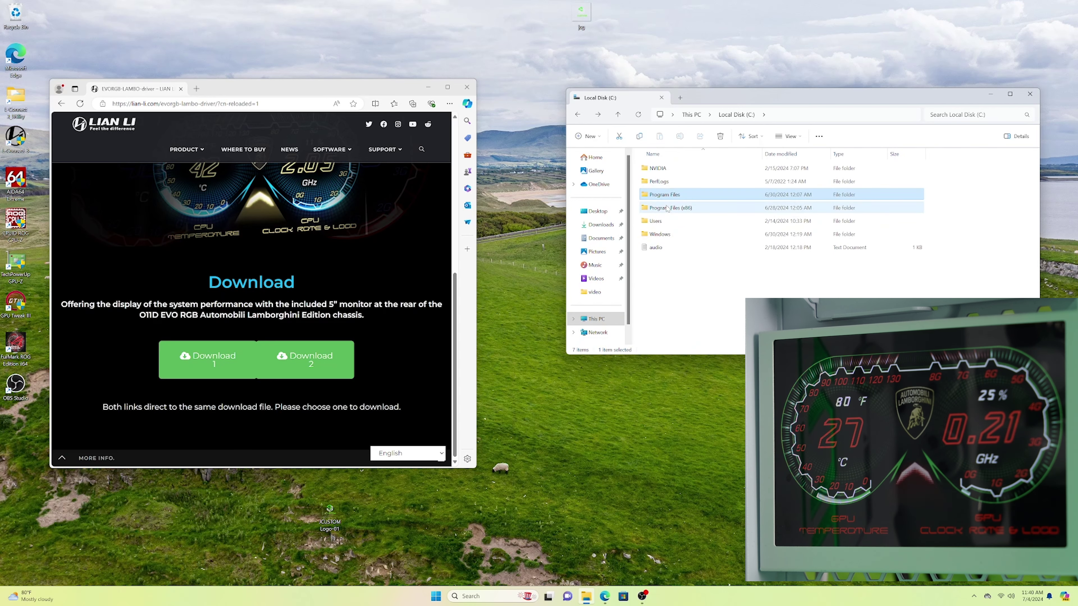
{"action": "double_click", "coordinate": [664, 208]}
{"action": "double_click", "coordinate": [683, 249]}
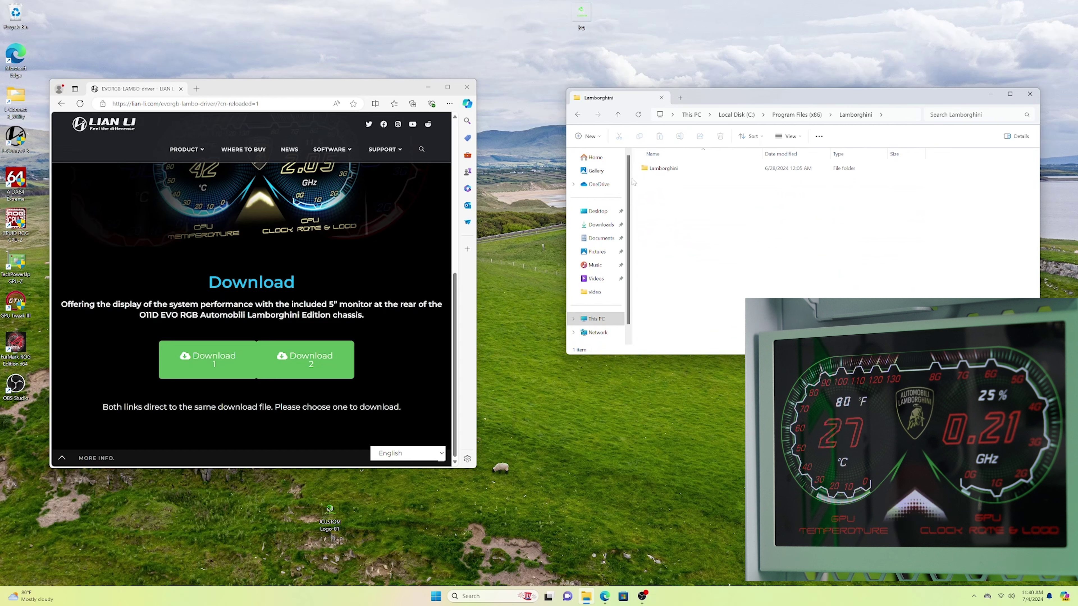
{"action": "double_click", "coordinate": [663, 168]}
{"action": "left_click_drag", "start_coordinate": [695, 89], "coordinate": [695, 101]}
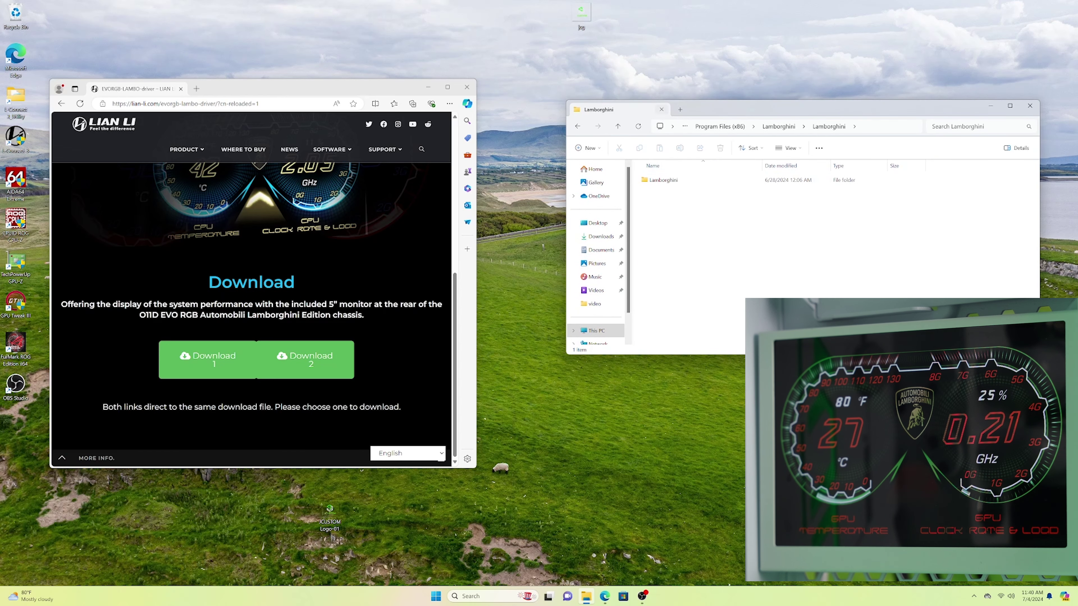
{"action": "double_click", "coordinate": [663, 180]}
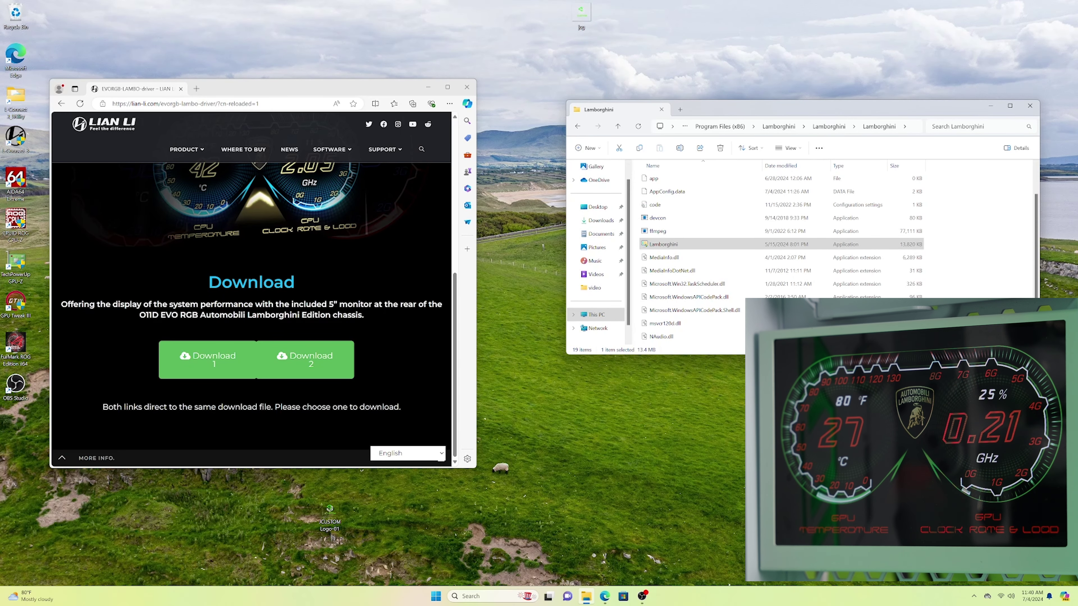
Step: Open the running Lamborghini display utility's settings, review the sensor and startup options, and close them
{"action": "left_click", "coordinate": [971, 594]}
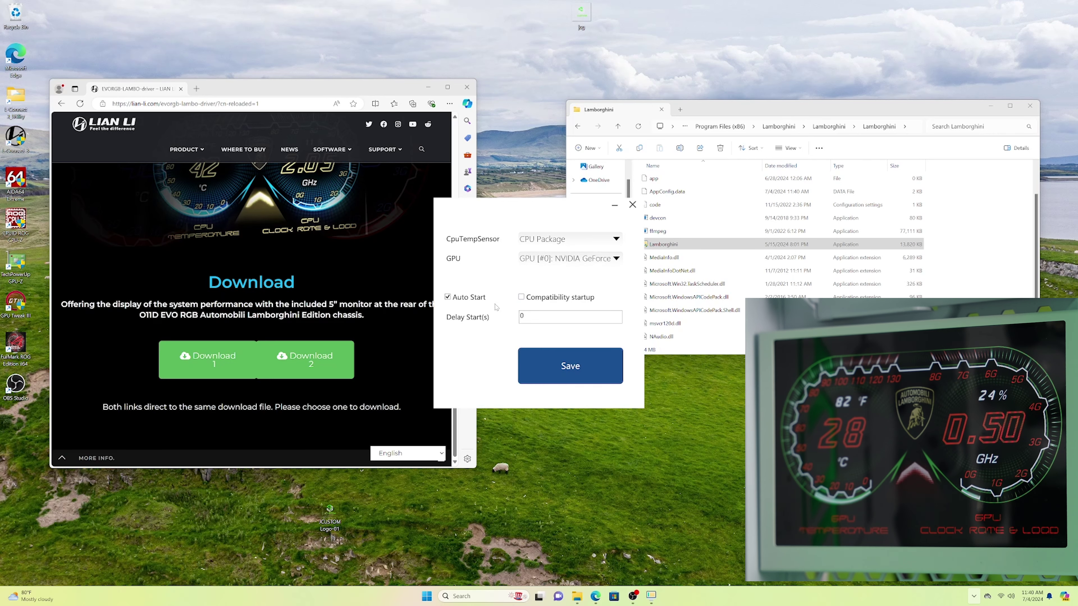
{"action": "left_click", "coordinate": [632, 204]}
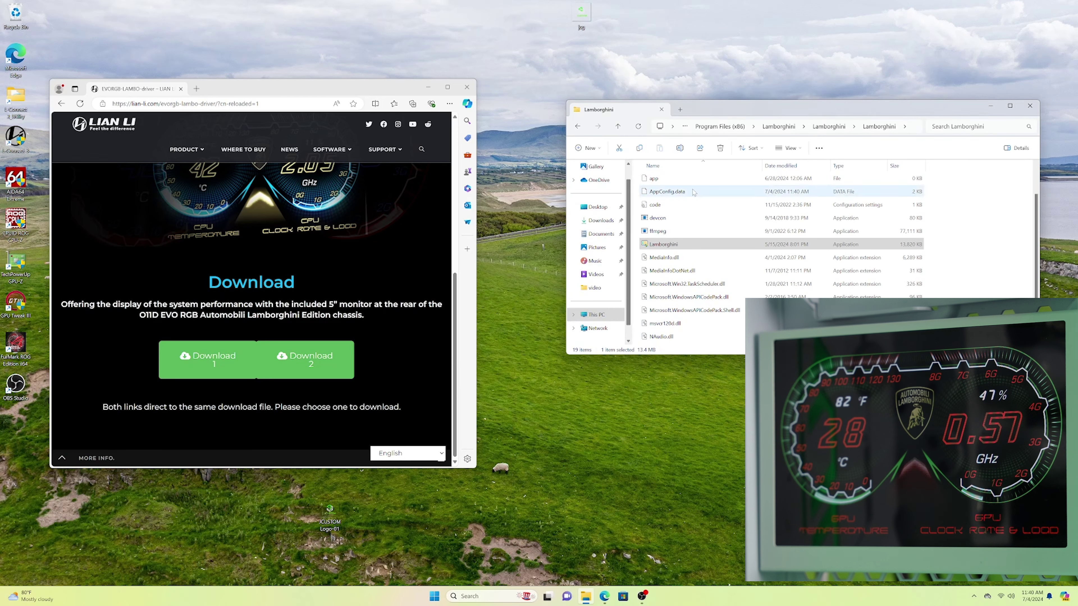
Step: Search the web for "turzx screen" in a new browser tab and open the TURZX-Monitor website
{"action": "left_click", "coordinate": [195, 89]}
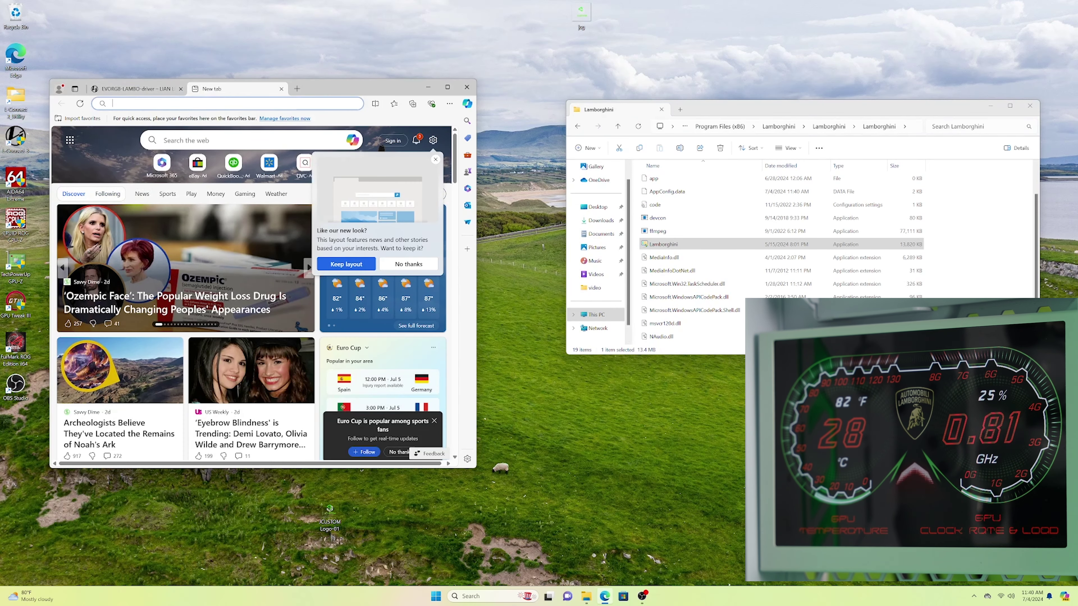
{"action": "type", "text": "turzx"}
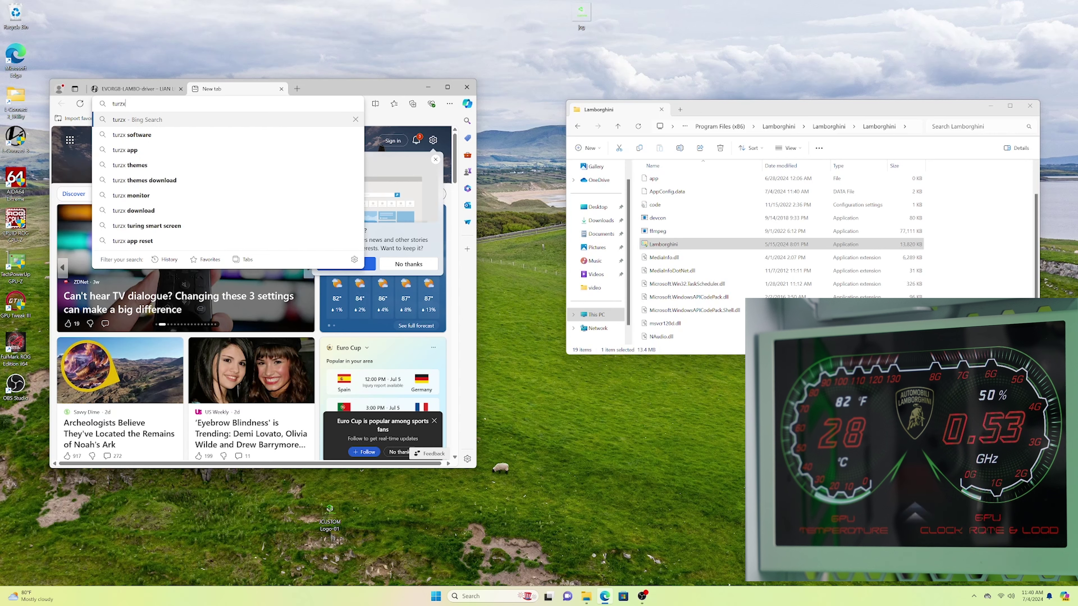
{"action": "type", "text": " screen"}
{"action": "key", "text": "Return"}
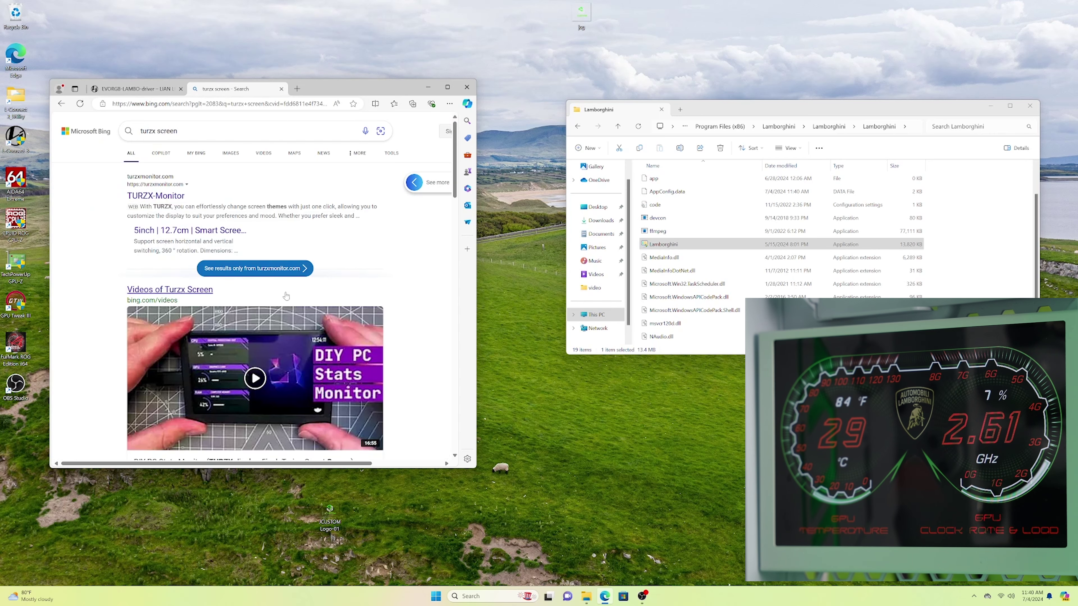
{"action": "scroll", "coordinate": [255, 331], "scroll_direction": "down", "scroll_amount": 2}
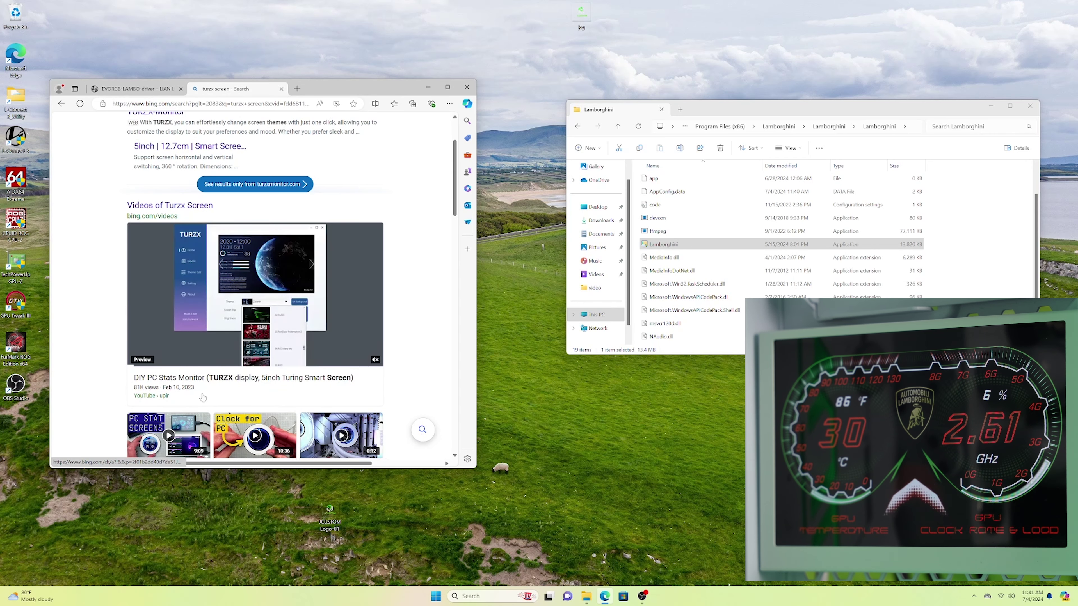
{"action": "scroll", "coordinate": [236, 295], "scroll_direction": "up", "scroll_amount": 2}
{"action": "left_click", "coordinate": [169, 199]}
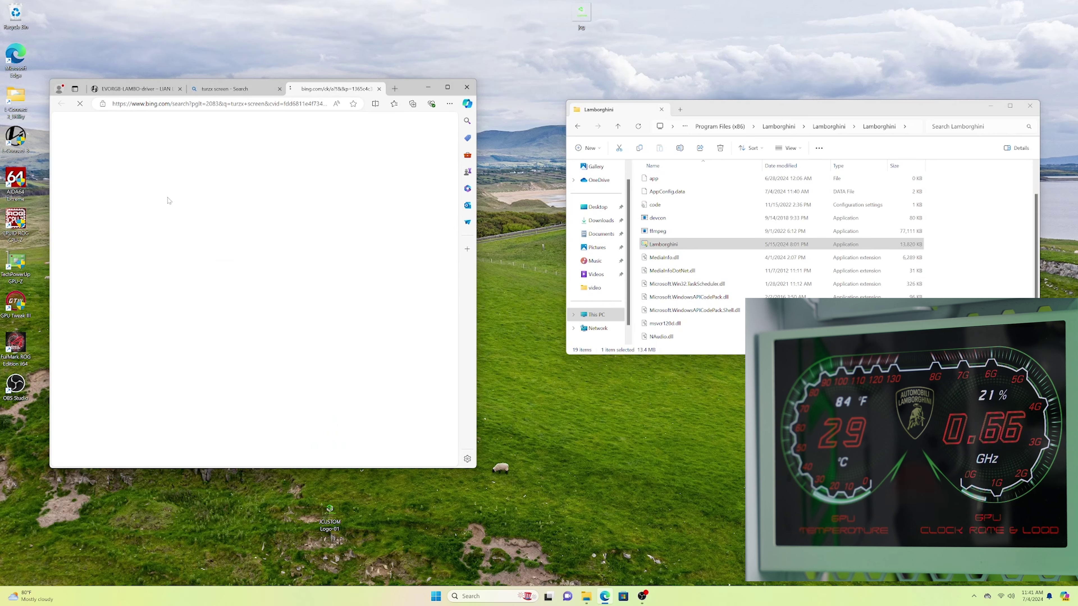
Step: Examine the monitor sizes offered on the TURZX site, including the 3.5inch, 5inch and 8.8inch models
{"action": "scroll", "coordinate": [270, 323], "scroll_direction": "down", "scroll_amount": 5}
{"action": "scroll", "coordinate": [272, 321], "scroll_direction": "down", "scroll_amount": 1}
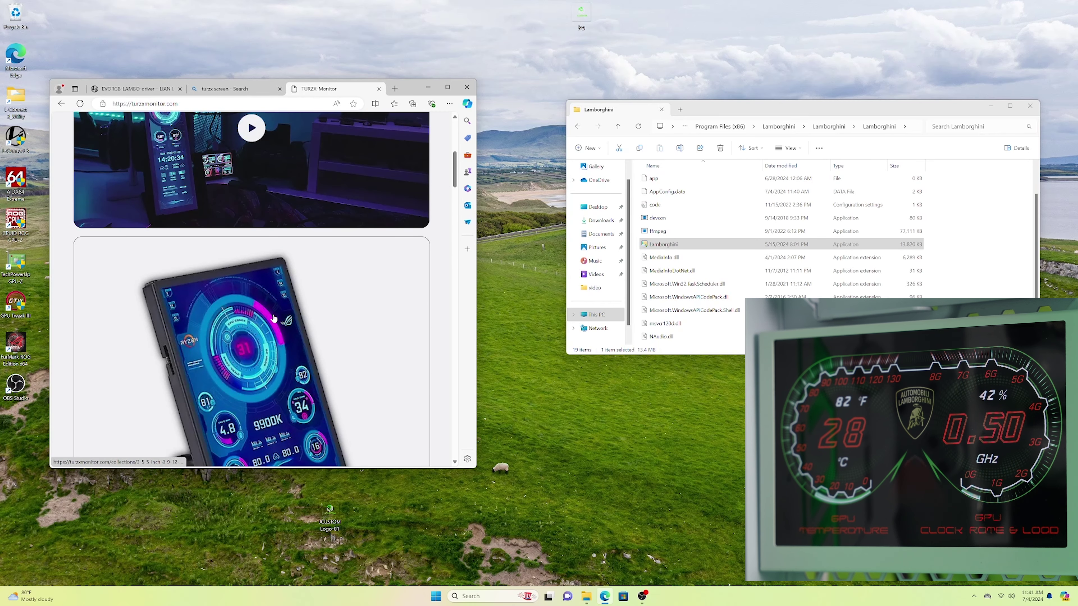
{"action": "scroll", "coordinate": [273, 318], "scroll_direction": "down", "scroll_amount": 5}
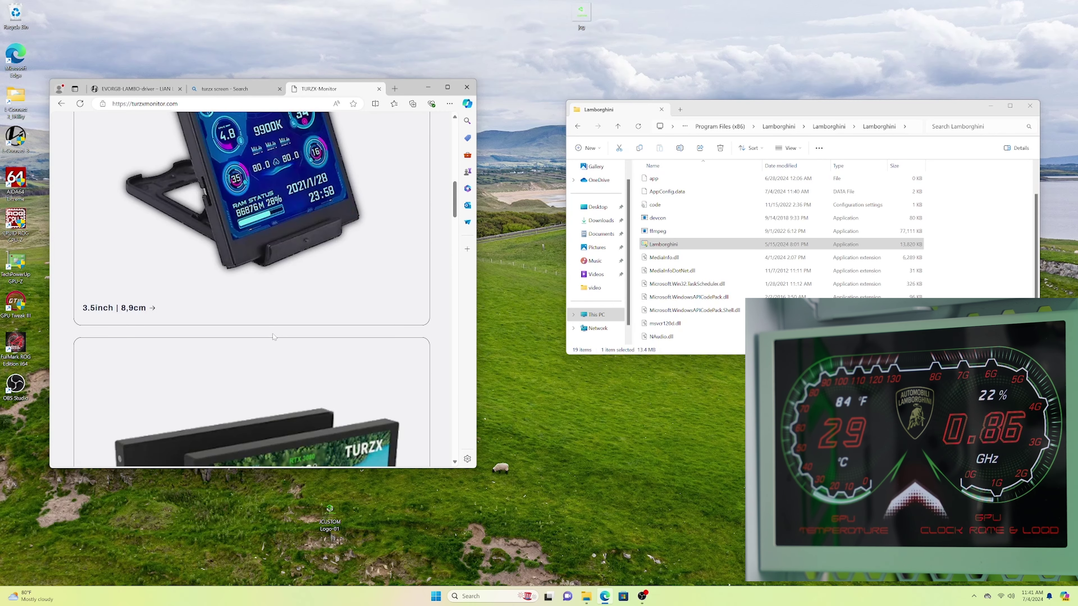
{"action": "scroll", "coordinate": [271, 342], "scroll_direction": "down", "scroll_amount": 4}
{"action": "scroll", "coordinate": [271, 343], "scroll_direction": "down", "scroll_amount": 5}
{"action": "scroll", "coordinate": [255, 336], "scroll_direction": "up", "scroll_amount": 5}
{"action": "scroll", "coordinate": [229, 327], "scroll_direction": "down", "scroll_amount": 4}
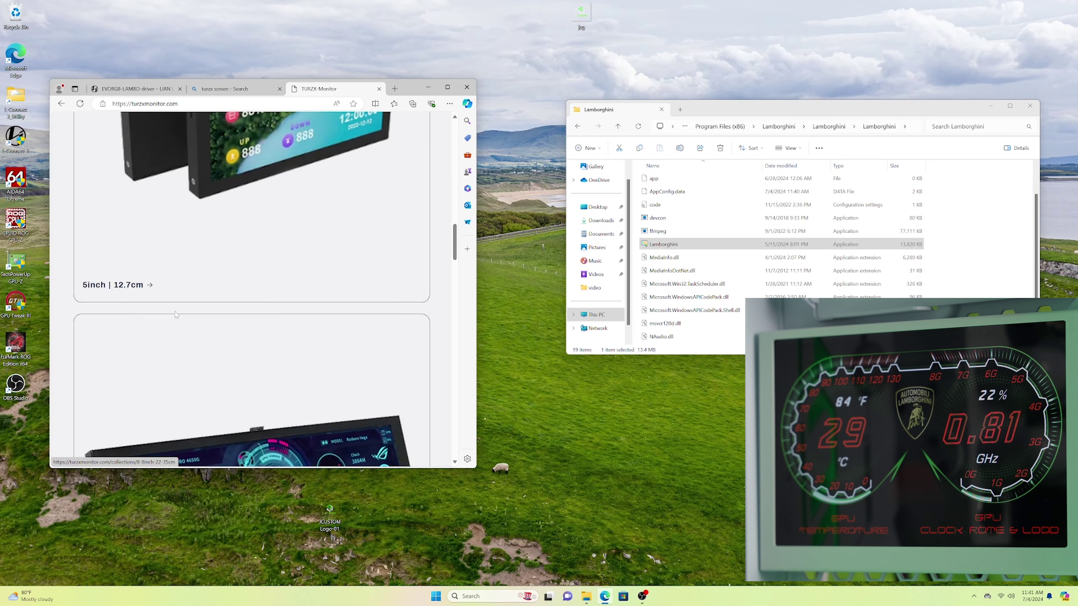
{"action": "scroll", "coordinate": [192, 313], "scroll_direction": "up", "scroll_amount": 3}
{"action": "scroll", "coordinate": [210, 322], "scroll_direction": "down", "scroll_amount": 2}
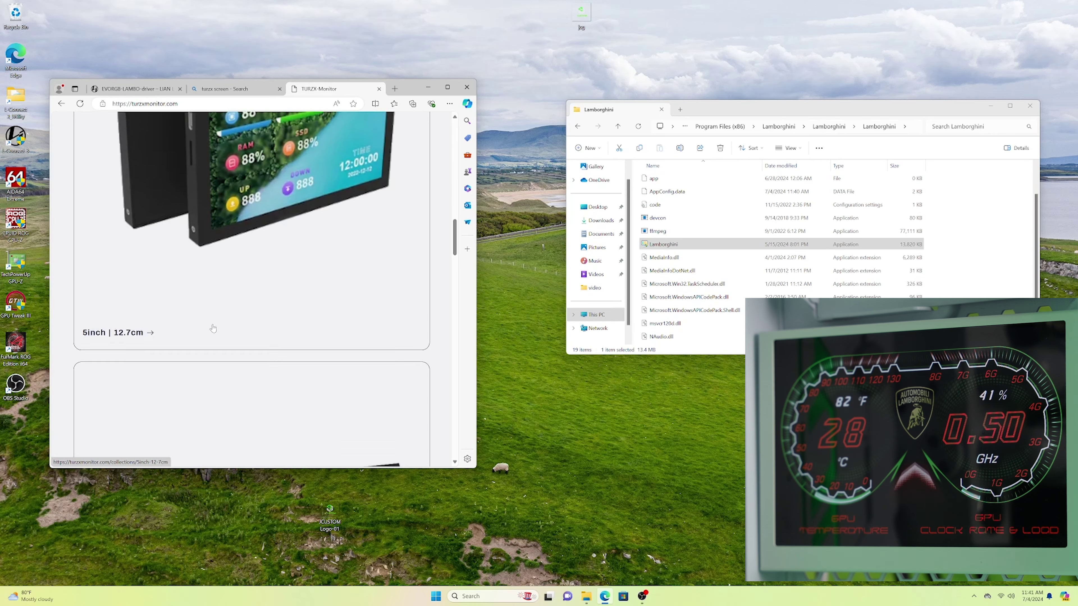
{"action": "scroll", "coordinate": [212, 324], "scroll_direction": "up", "scroll_amount": 4}
{"action": "scroll", "coordinate": [216, 326], "scroll_direction": "down", "scroll_amount": 8}
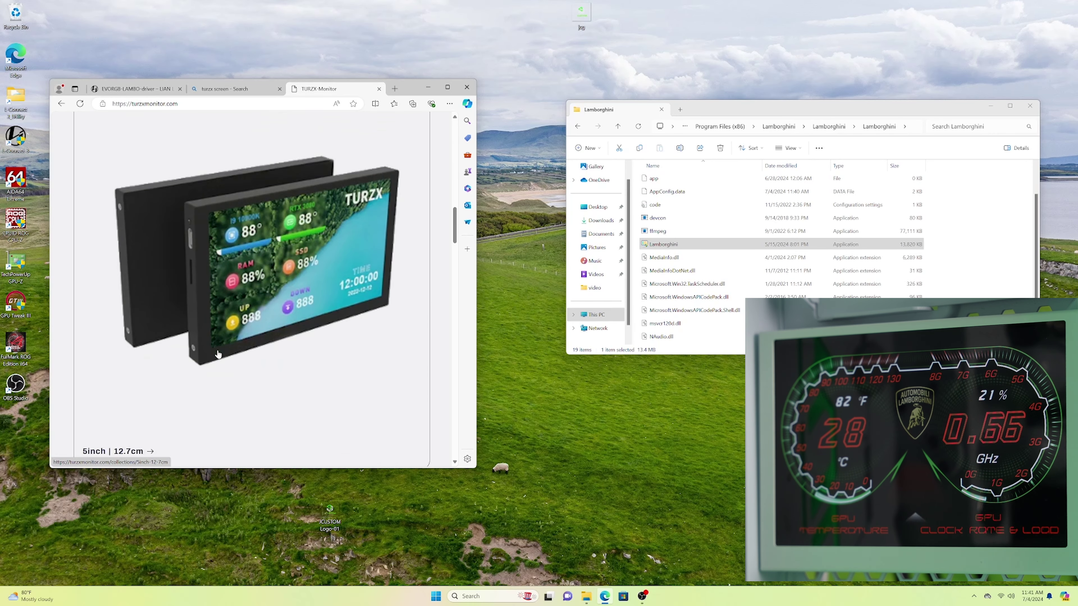
{"action": "scroll", "coordinate": [216, 360], "scroll_direction": "down", "scroll_amount": 5}
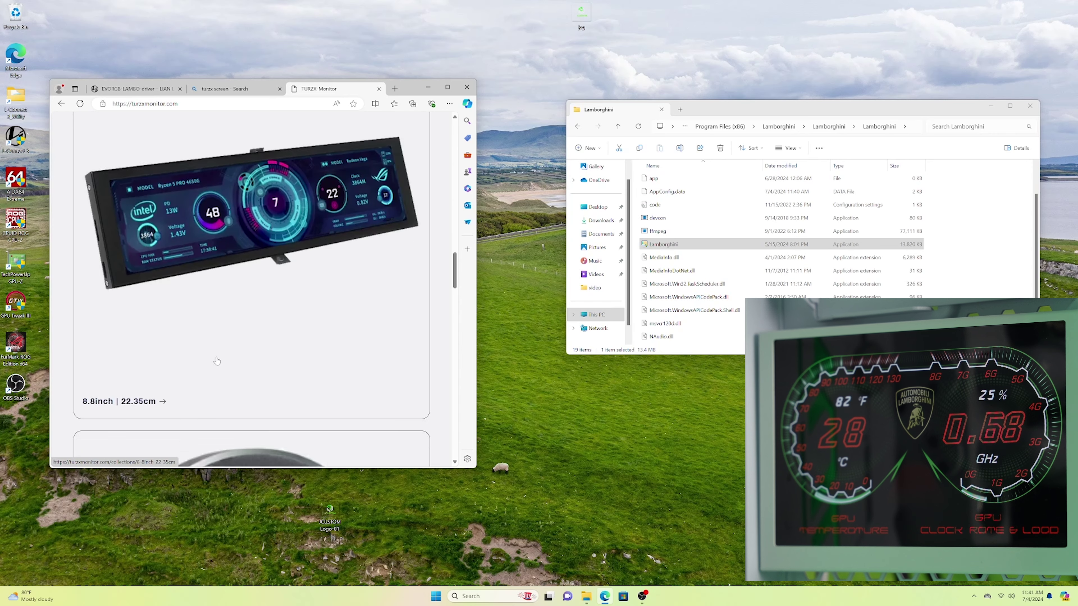
{"action": "scroll", "coordinate": [180, 300], "scroll_direction": "up", "scroll_amount": 5}
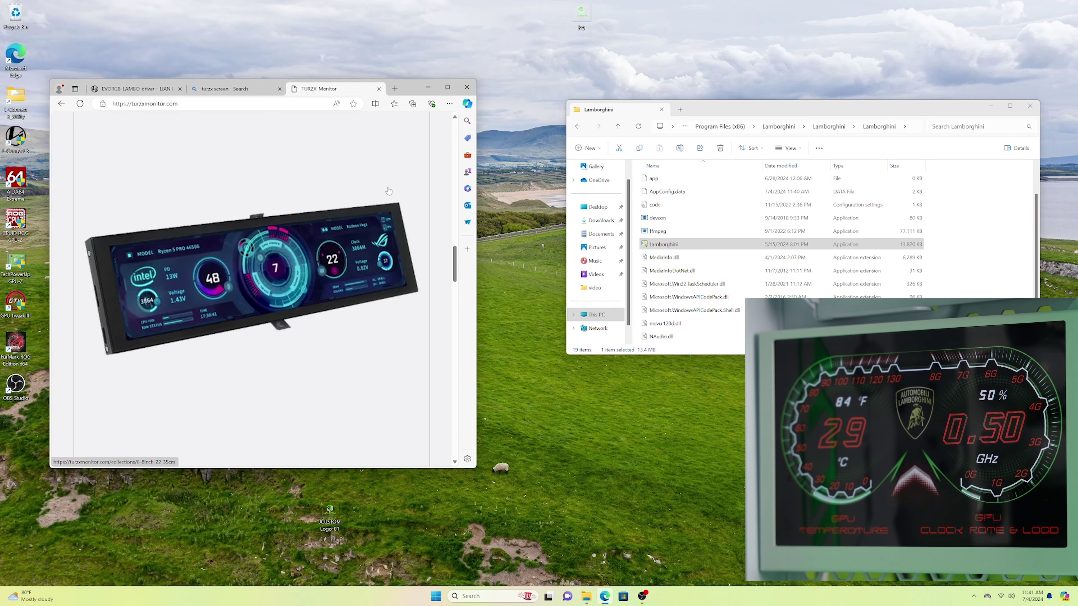
Step: Minimize the browser, open the 5inchENG folder from the desktop and place its window beside the Lamborghini folder
{"action": "left_click", "coordinate": [426, 87]}
{"action": "double_click", "coordinate": [424, 178]}
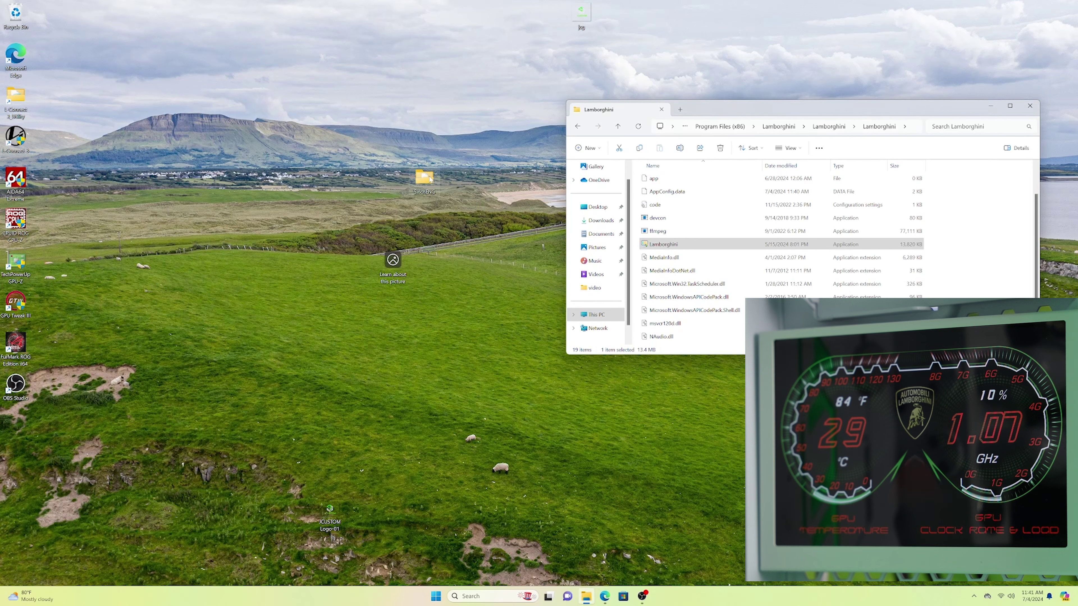
{"action": "left_click_drag", "start_coordinate": [727, 124], "coordinate": [231, 127]}
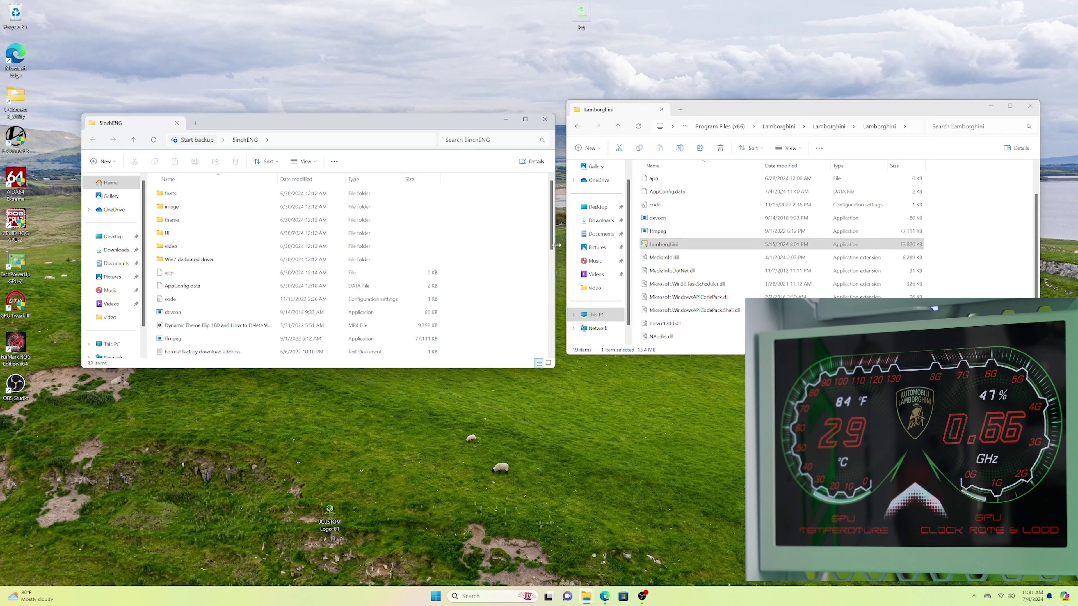
Step: Make the Lamborghini folder window taller, align it with the 5inchENG window and compare the files in both folders
{"action": "left_click_drag", "start_coordinate": [586, 356], "coordinate": [586, 401]}
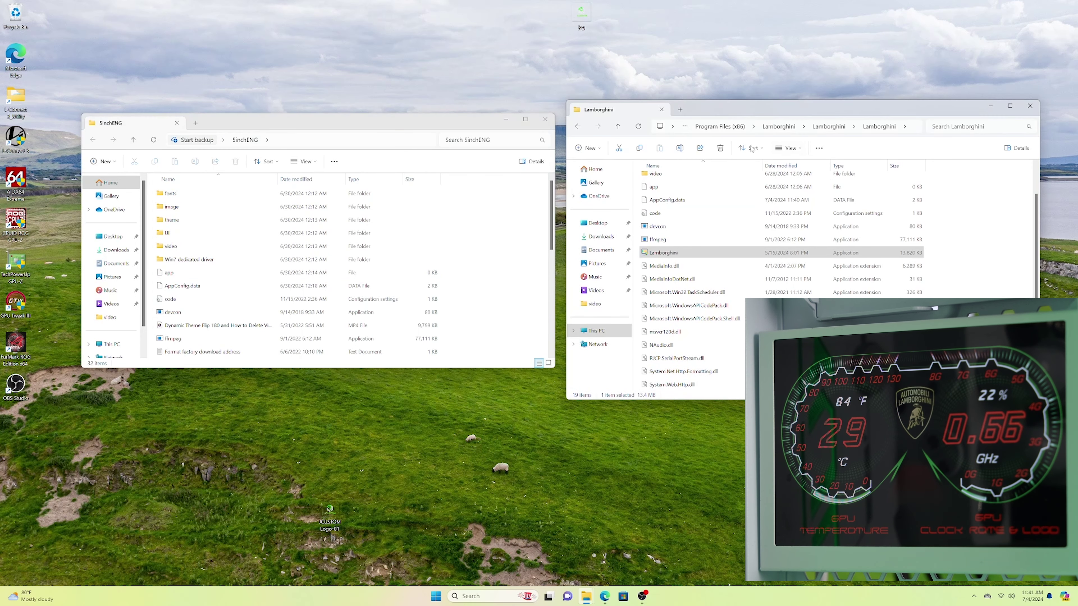
{"action": "scroll", "coordinate": [683, 267], "scroll_direction": "up", "scroll_amount": 2}
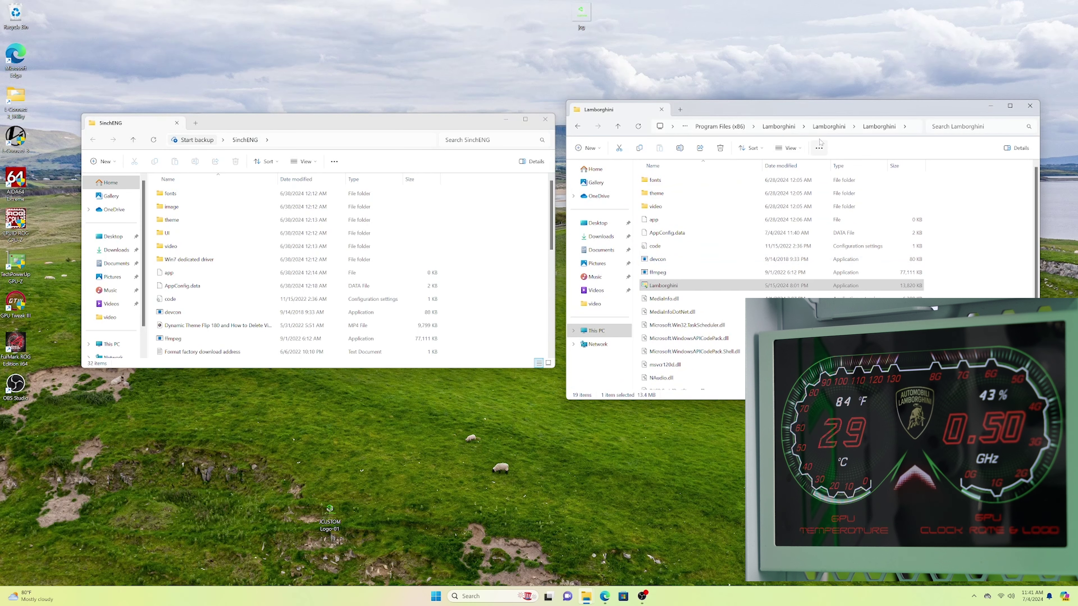
{"action": "left_click_drag", "start_coordinate": [452, 127], "coordinate": [435, 122]}
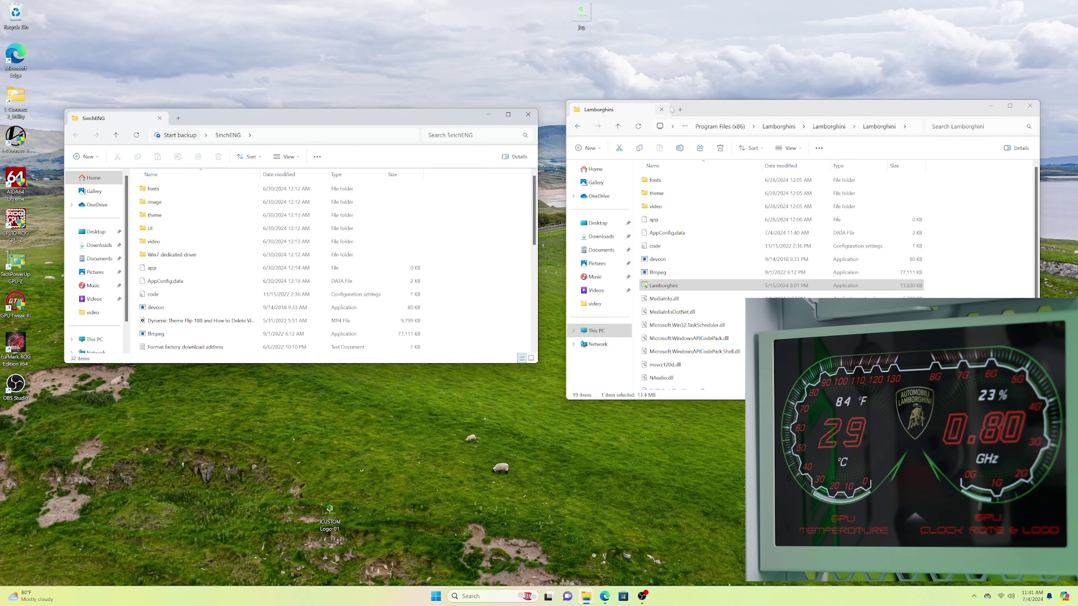
{"action": "left_click_drag", "start_coordinate": [613, 109], "coordinate": [581, 117]}
{"action": "scroll", "coordinate": [297, 272], "scroll_direction": "down", "scroll_amount": 3}
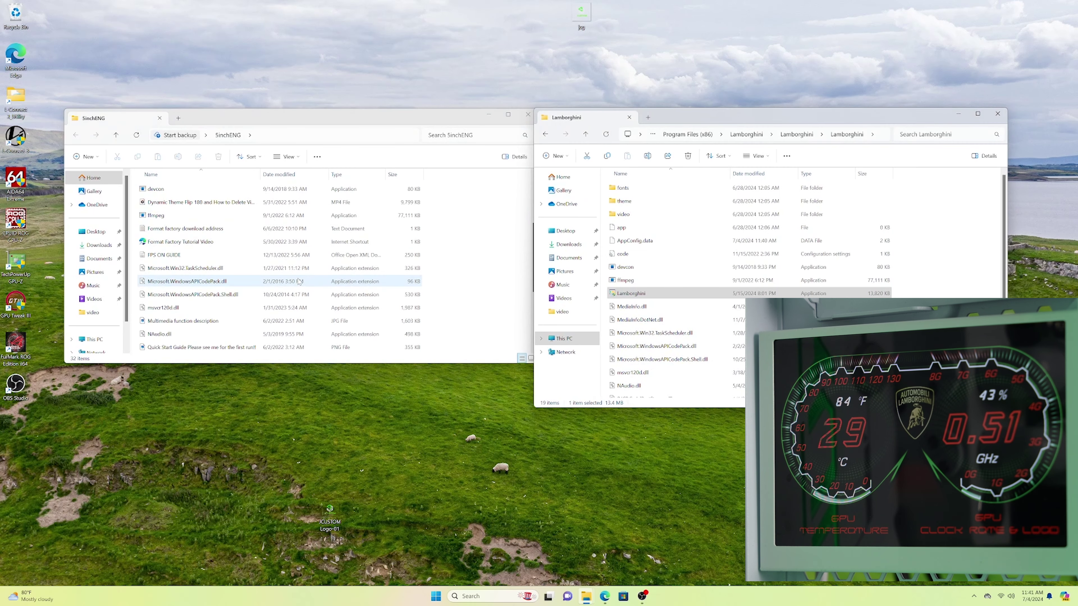
Step: Compare the file lists again and open the fonts folder in both the Lamborghini and 5inchENG windows
{"action": "scroll", "coordinate": [641, 297], "scroll_direction": "down", "scroll_amount": 1}
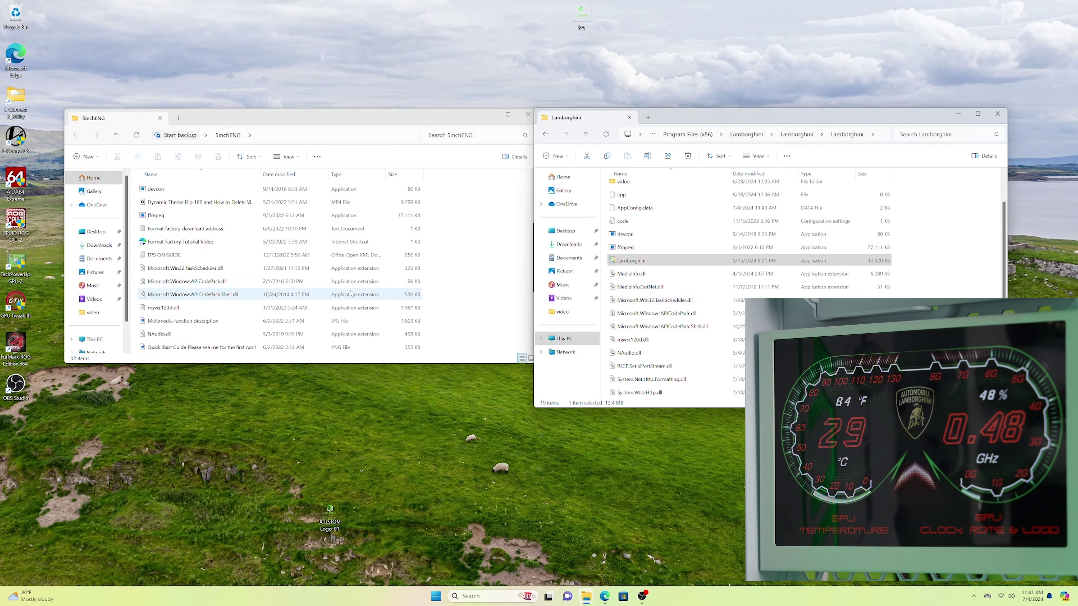
{"action": "scroll", "coordinate": [276, 293], "scroll_direction": "up", "scroll_amount": 3}
{"action": "scroll", "coordinate": [649, 208], "scroll_direction": "up", "scroll_amount": 2}
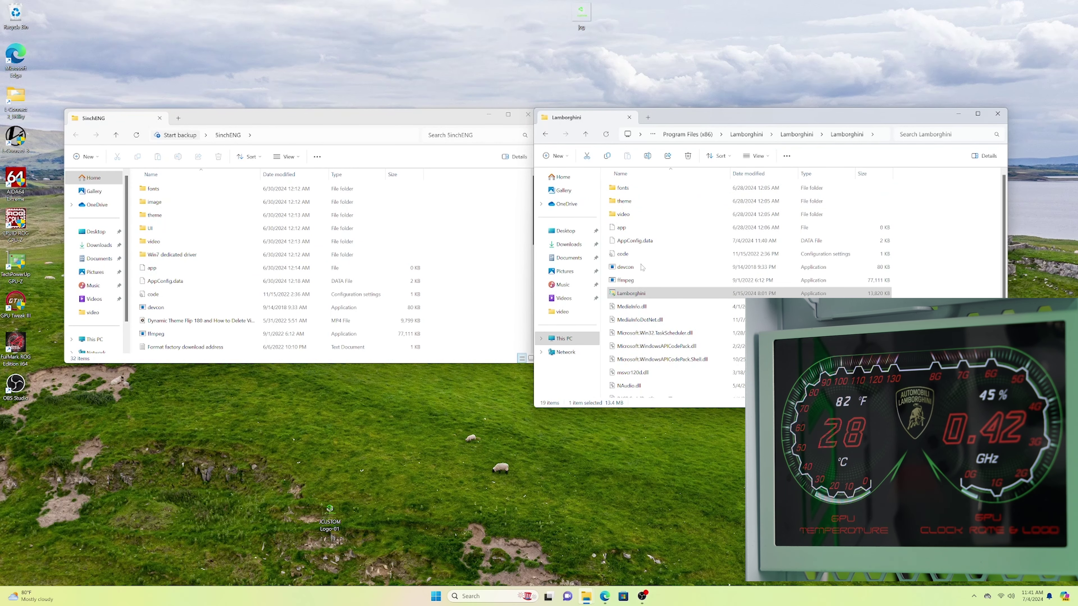
{"action": "double_click", "coordinate": [643, 188]}
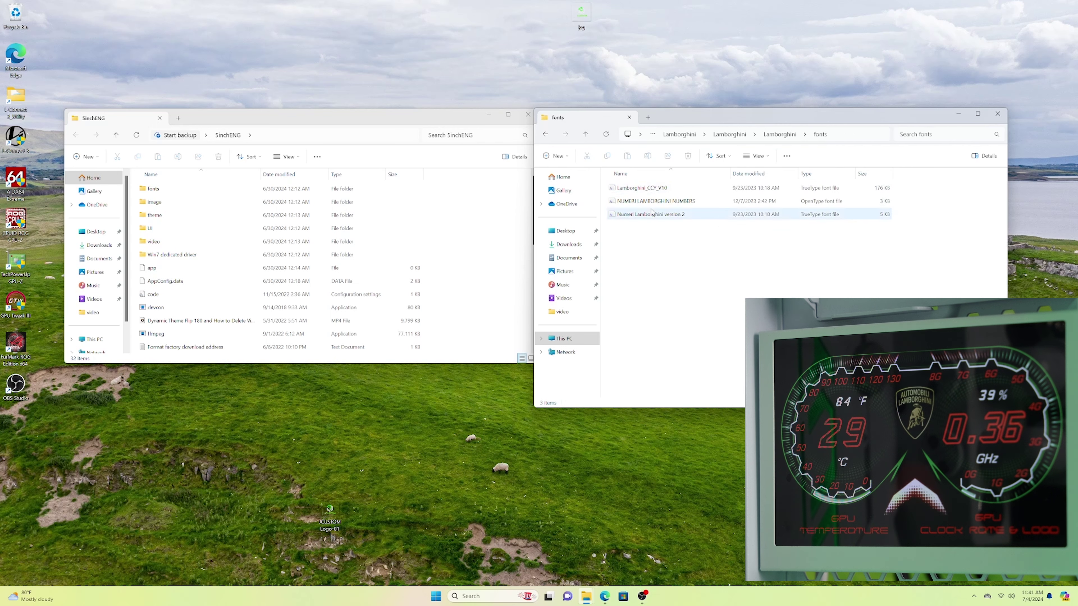
{"action": "double_click", "coordinate": [154, 188]}
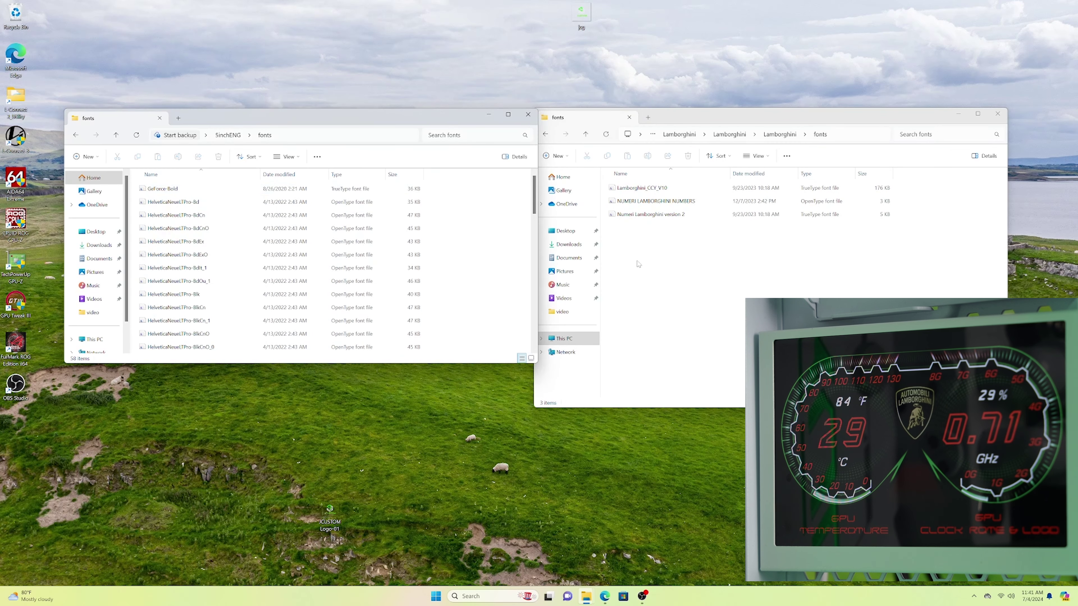
Step: Move the three Lamborghini font files into the 5inchENG fonts folder, granting administrator permission
{"action": "left_click_drag", "start_coordinate": [638, 265], "coordinate": [481, 268]}
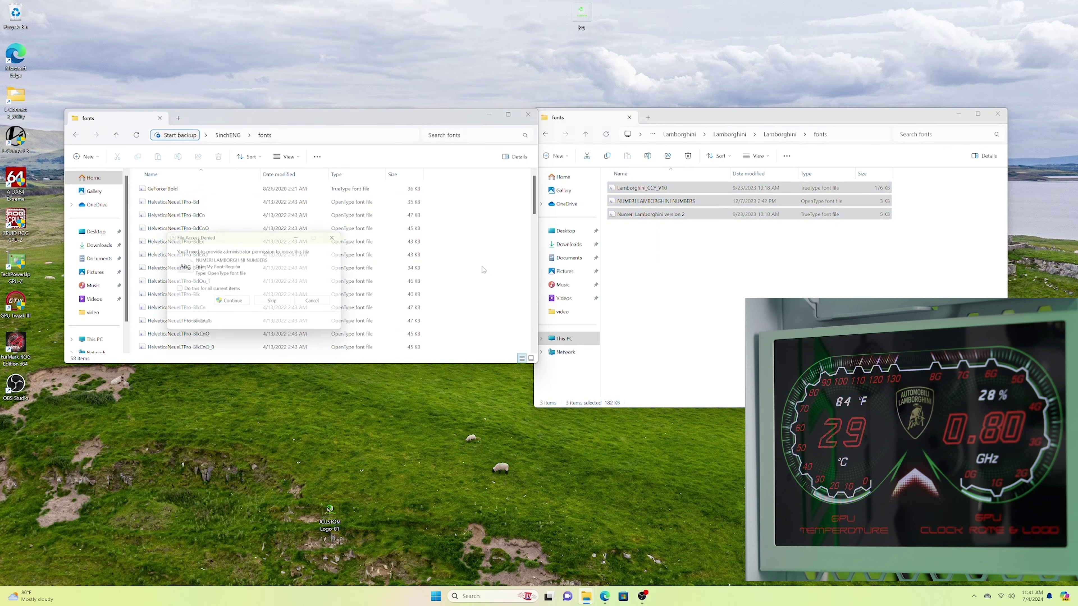
{"action": "left_click", "coordinate": [225, 292]}
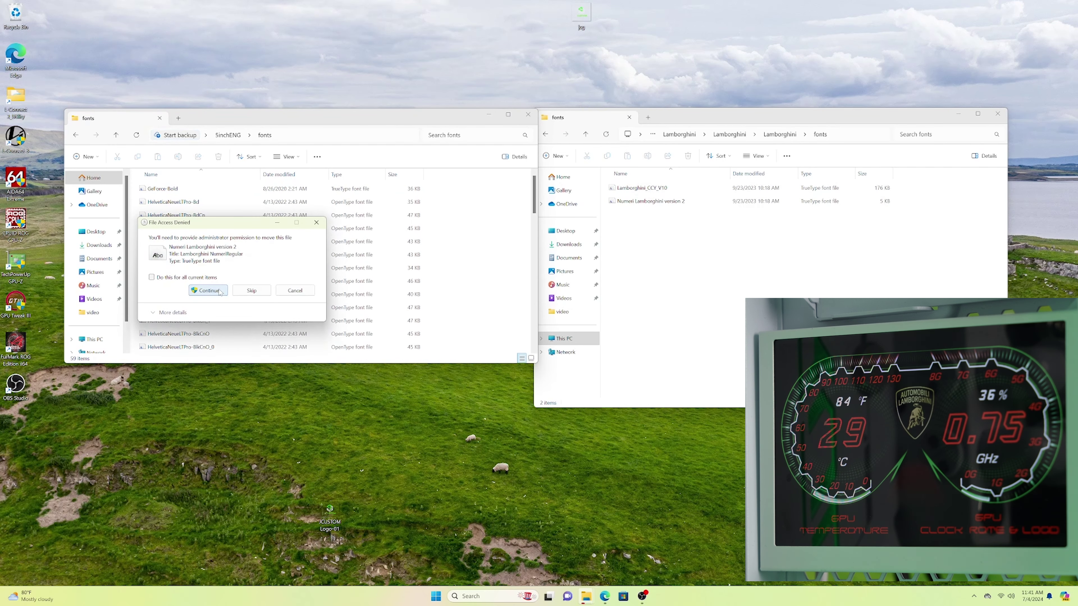
{"action": "left_click", "coordinate": [190, 276]}
{"action": "left_click", "coordinate": [208, 291]}
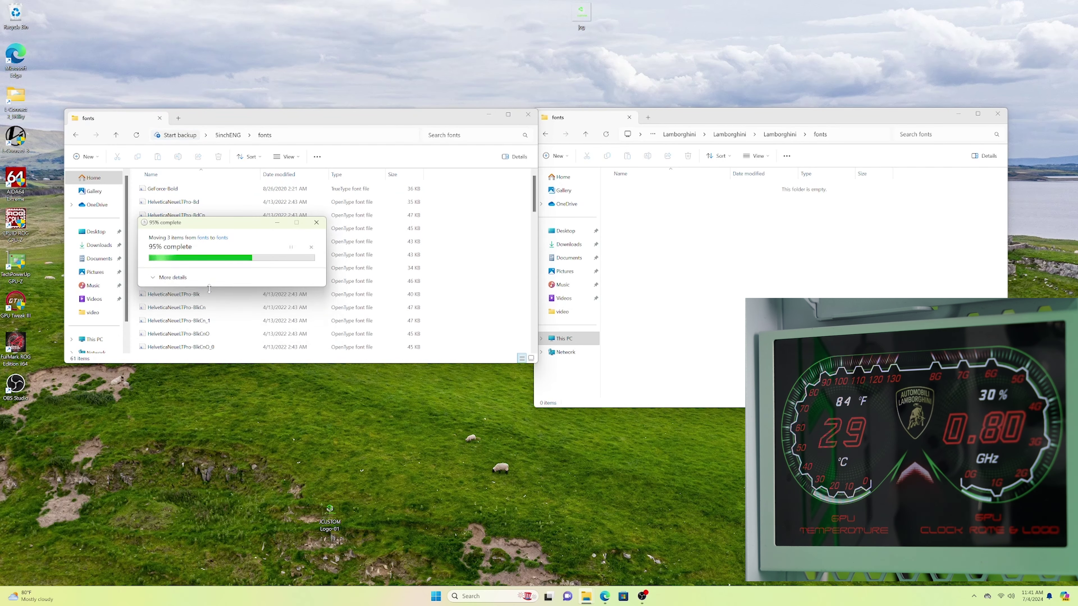
Step: Leave the fonts folders and open the theme folder in both the Lamborghini and 5inchENG windows
{"action": "left_click", "coordinate": [587, 285]}
{"action": "key", "text": "alt+Left"}
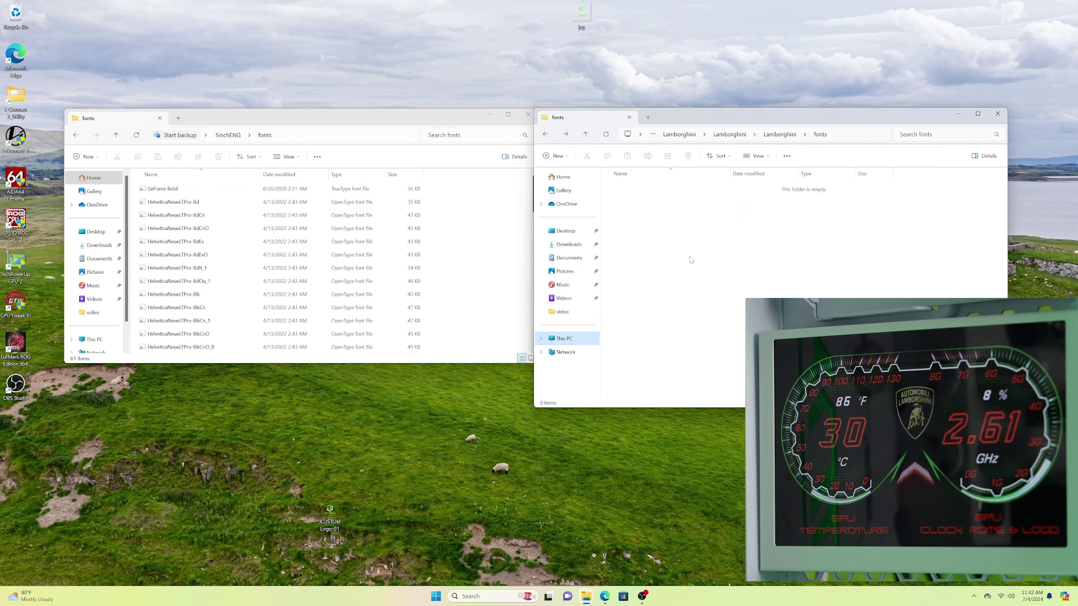
{"action": "left_click", "coordinate": [780, 134]}
{"action": "double_click", "coordinate": [632, 208]}
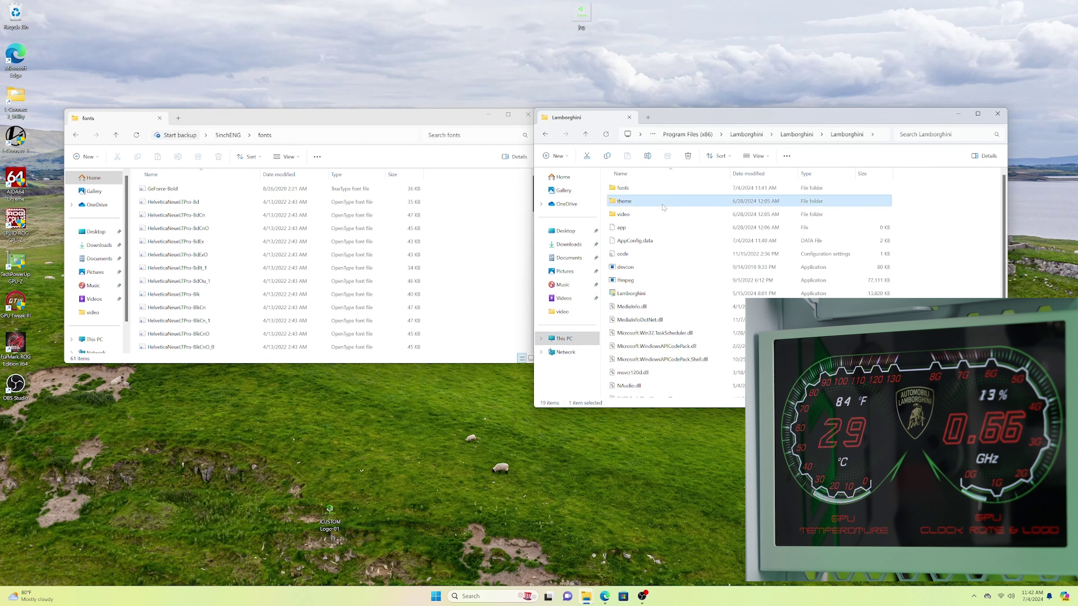
{"action": "key", "text": "alt+Left"}
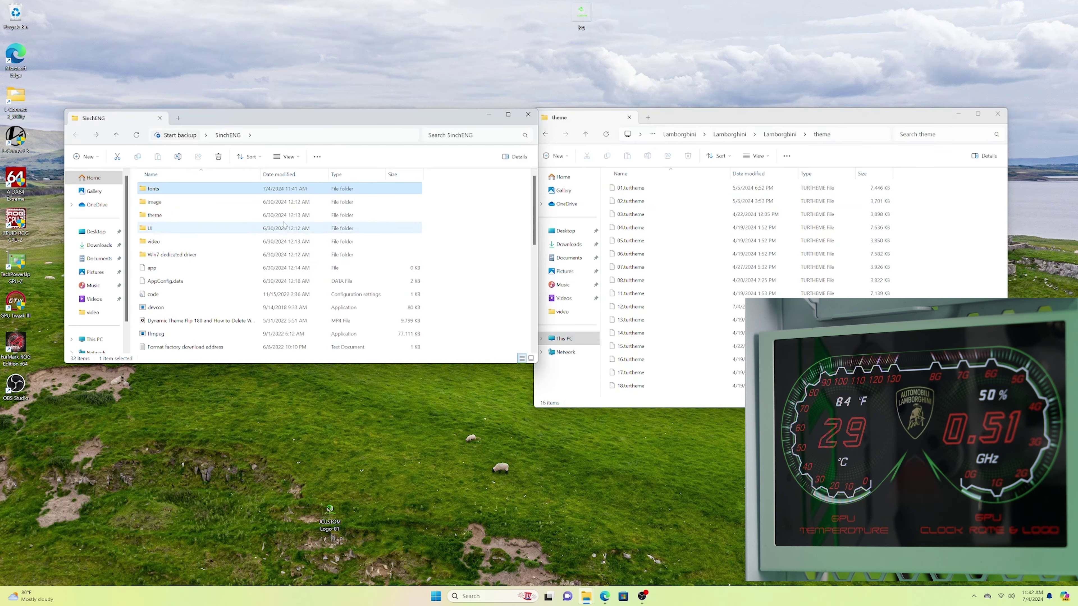
{"action": "double_click", "coordinate": [364, 215]}
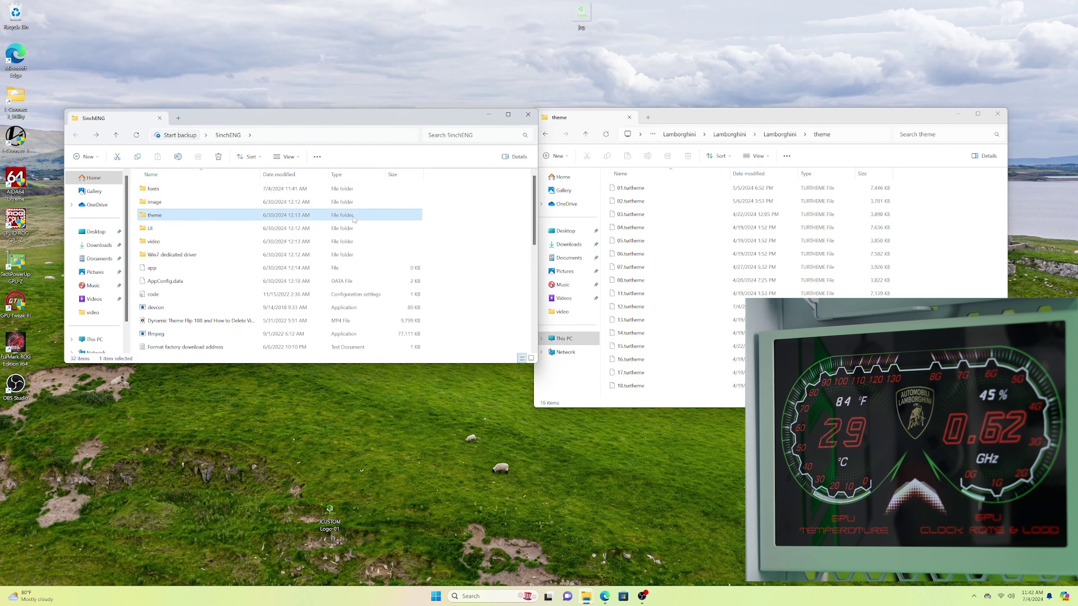
Step: Copy all the Lamborghini .turtheme files into the 5inchENG theme folder, replacing the files with the same names
{"action": "left_click", "coordinate": [954, 215]}
{"action": "key", "text": "ctrl+a"}
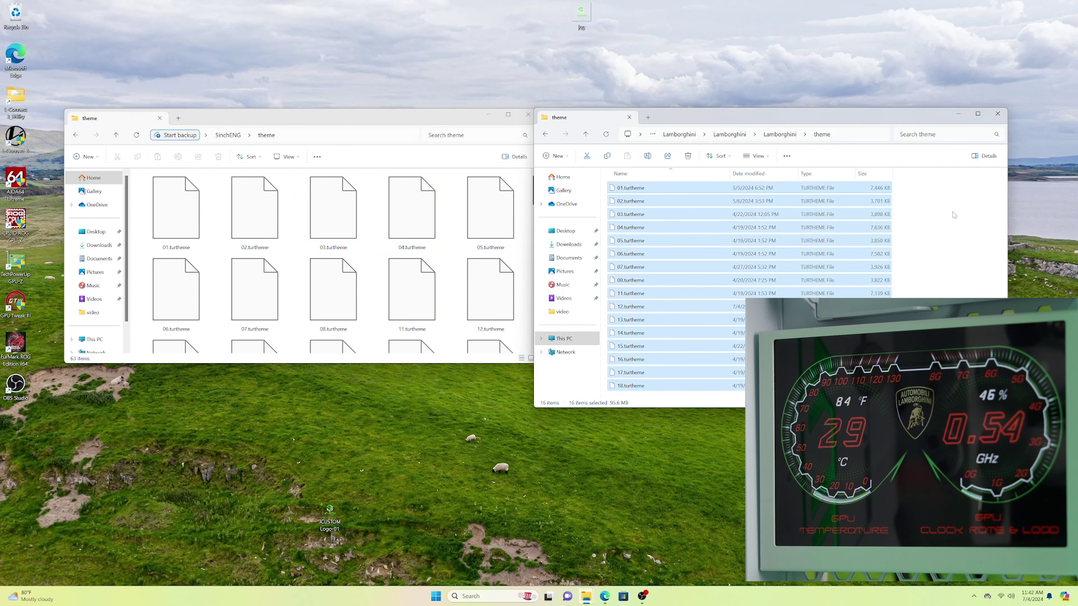
{"action": "left_click", "coordinate": [521, 250]}
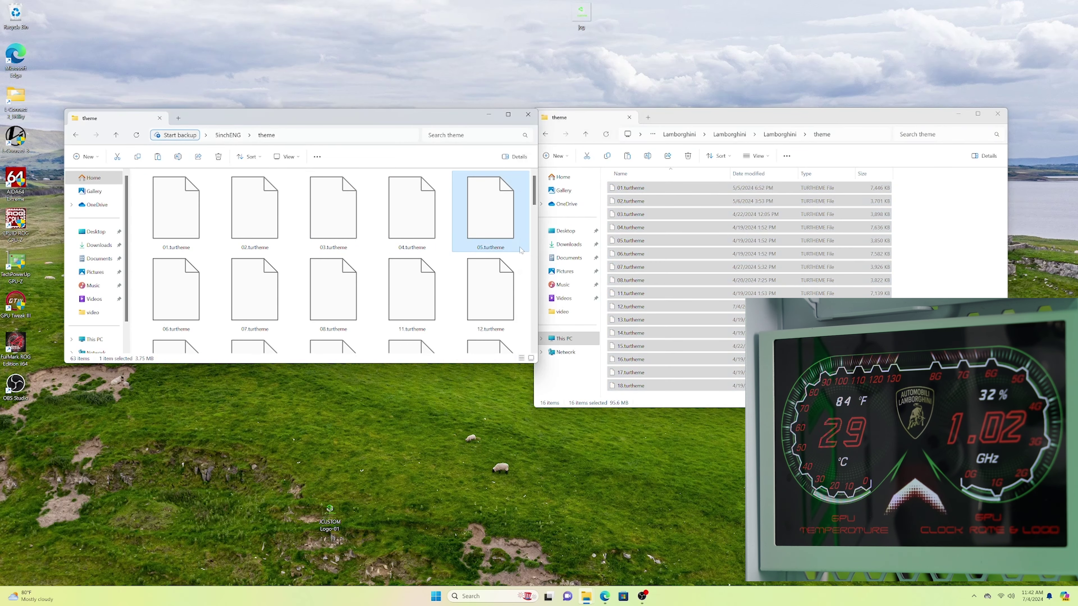
{"action": "key", "text": "ctrl+v"}
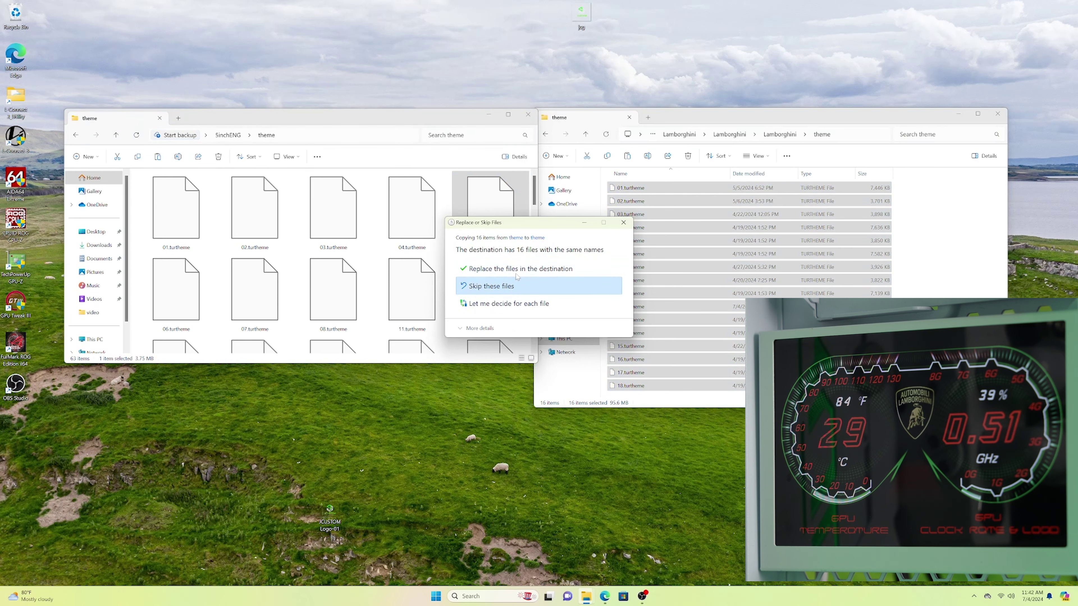
{"action": "left_click", "coordinate": [520, 268]}
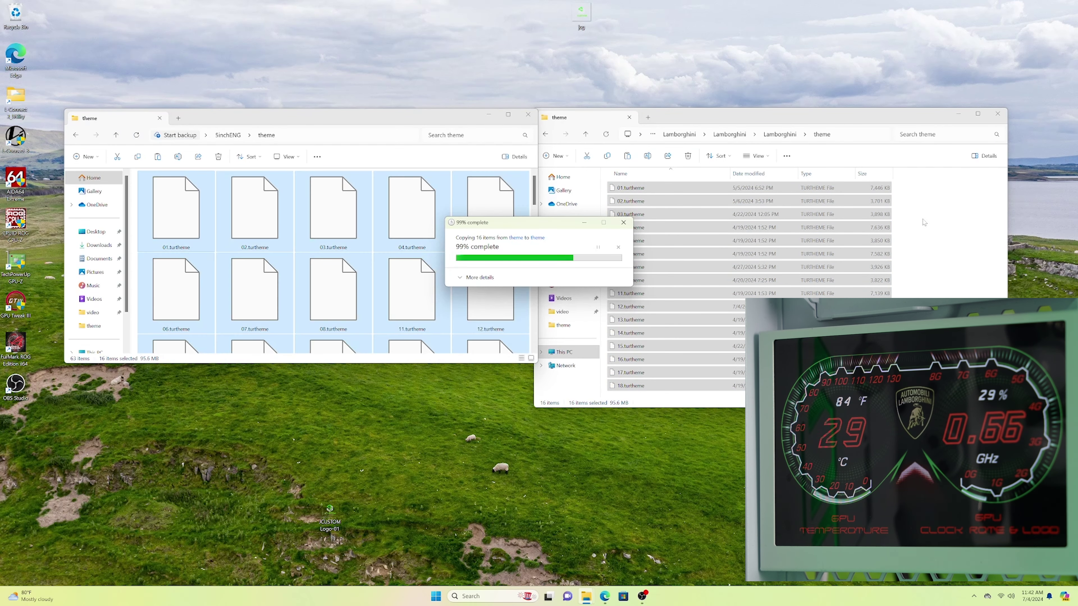
Step: Return to the parent folder in each window and open the video folder in both
{"action": "left_click", "coordinate": [675, 208]}
{"action": "key", "text": "alt+Left"}
{"action": "double_click", "coordinate": [668, 216]}
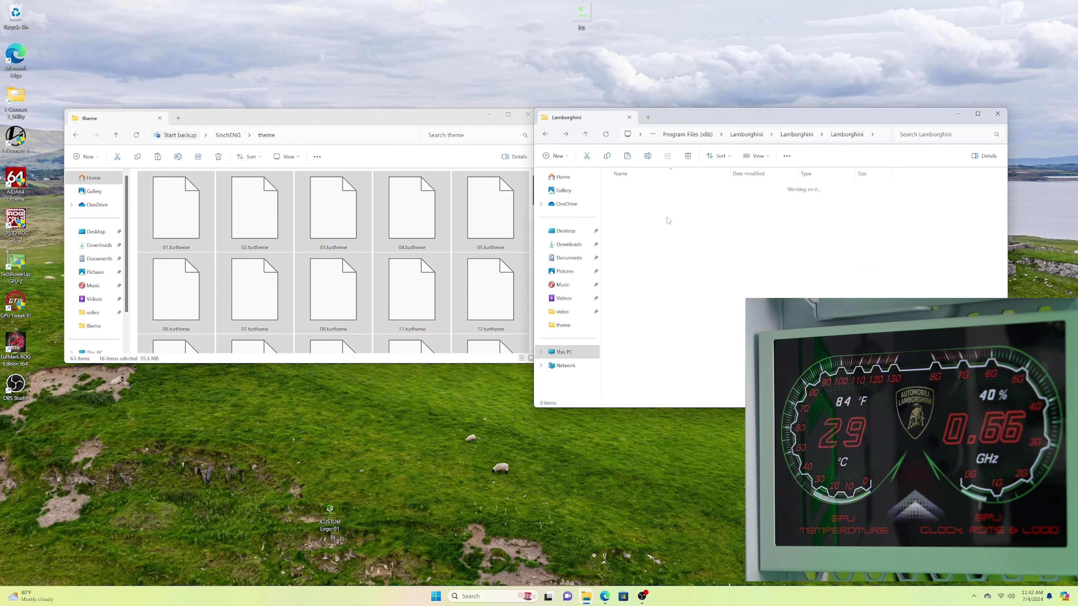
{"action": "left_click", "coordinate": [411, 212]}
{"action": "key", "text": "alt+Left"}
{"action": "double_click", "coordinate": [223, 243]}
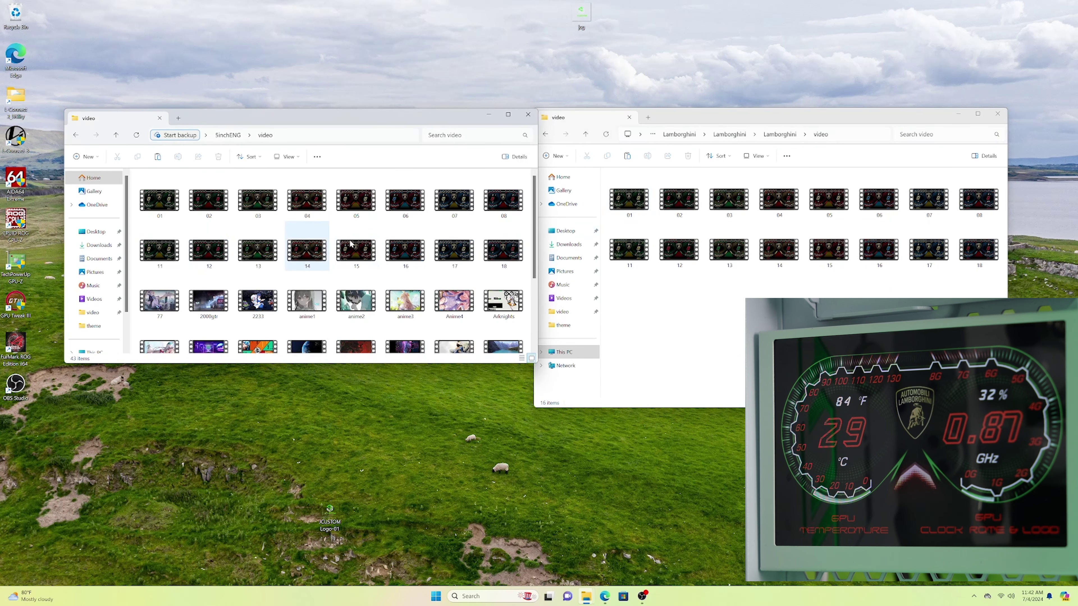
Step: Look through the 5inchENG video files, preview the EVANGELION01 video and close the player
{"action": "scroll", "coordinate": [352, 300], "scroll_direction": "down", "scroll_amount": 3}
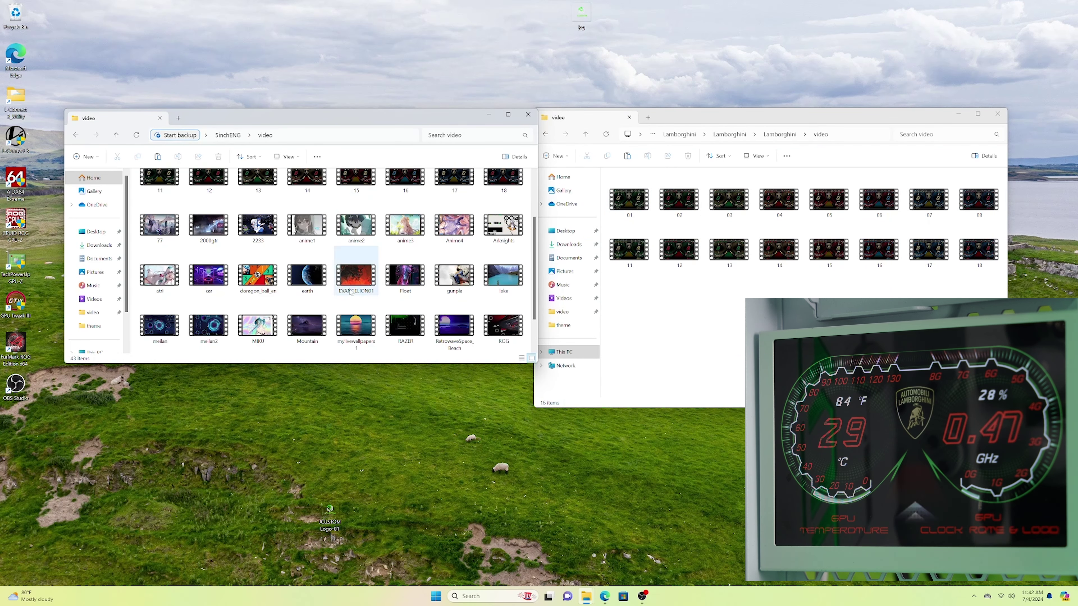
{"action": "double_click", "coordinate": [354, 276]}
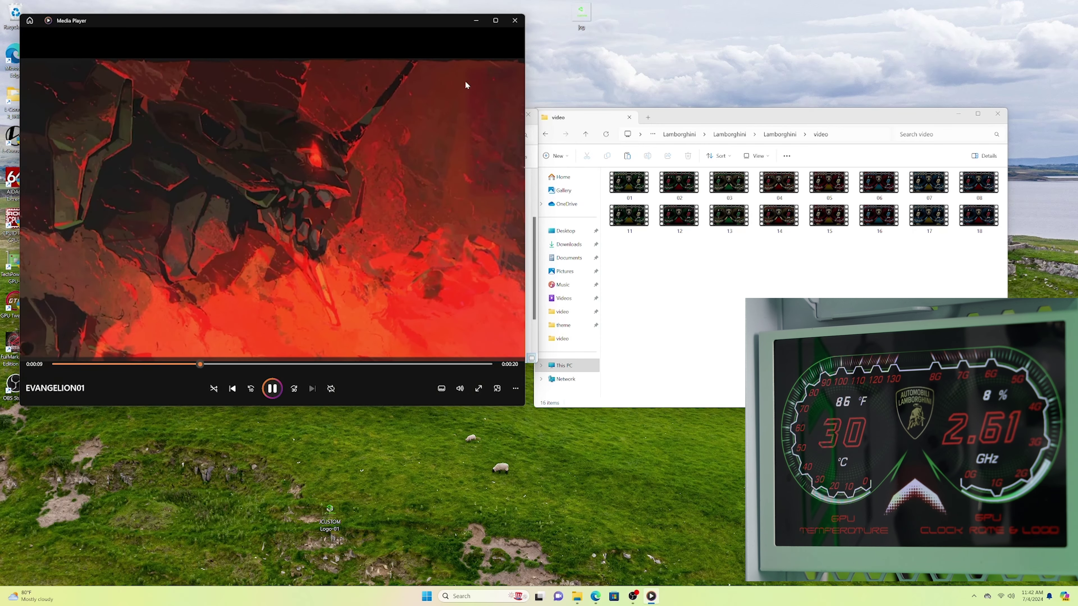
{"action": "left_click", "coordinate": [515, 20]}
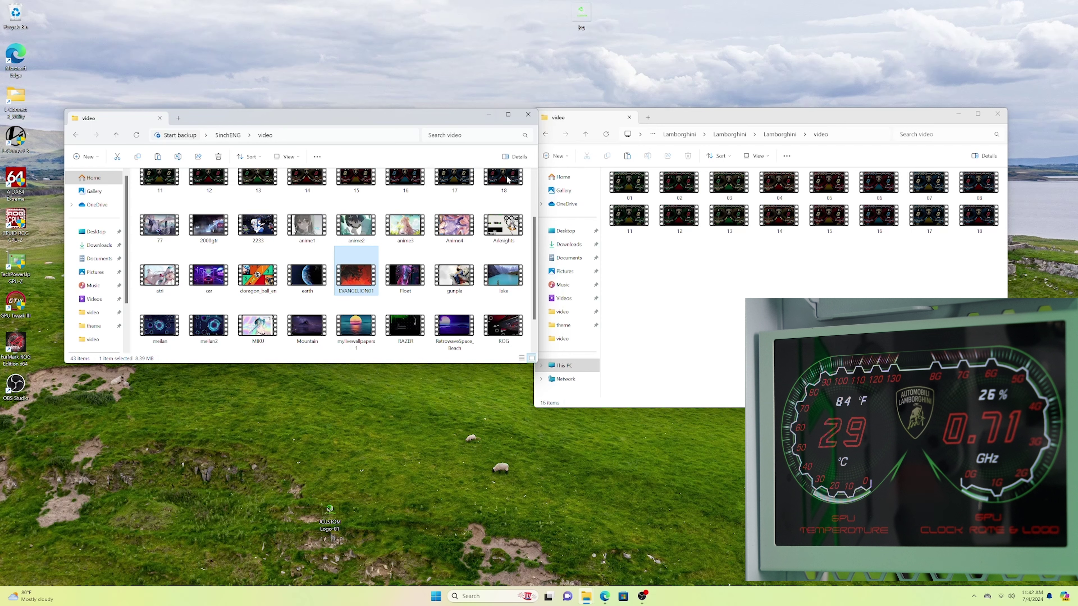
Step: Return to the 5inchENG folder, launch its UsbMonitor application and move the TURZX window clear of the display view
{"action": "key", "text": "alt+Left"}
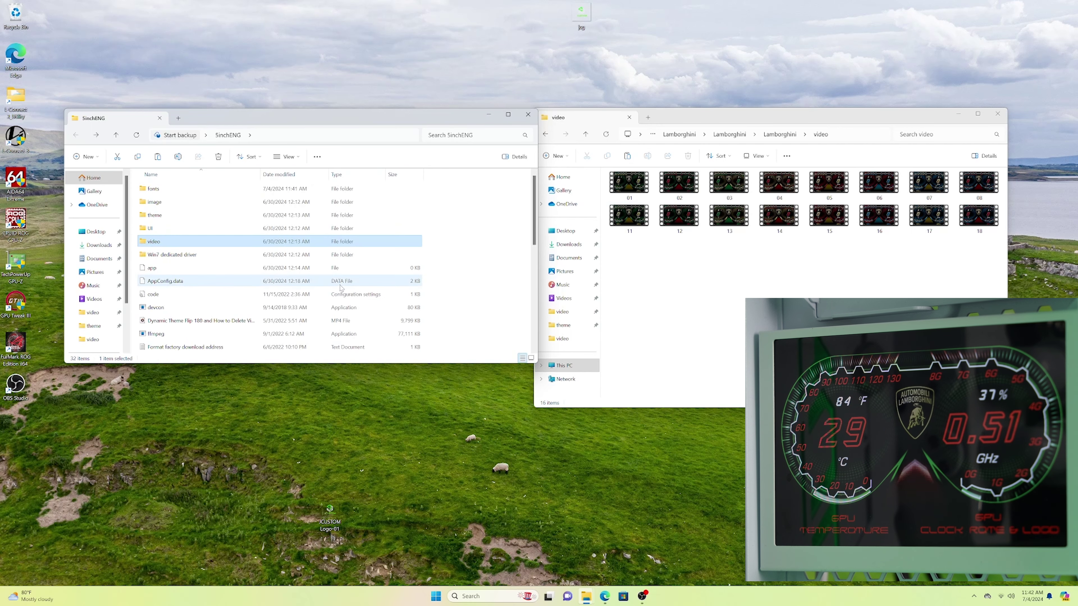
{"action": "scroll", "coordinate": [214, 267], "scroll_direction": "down", "scroll_amount": 4}
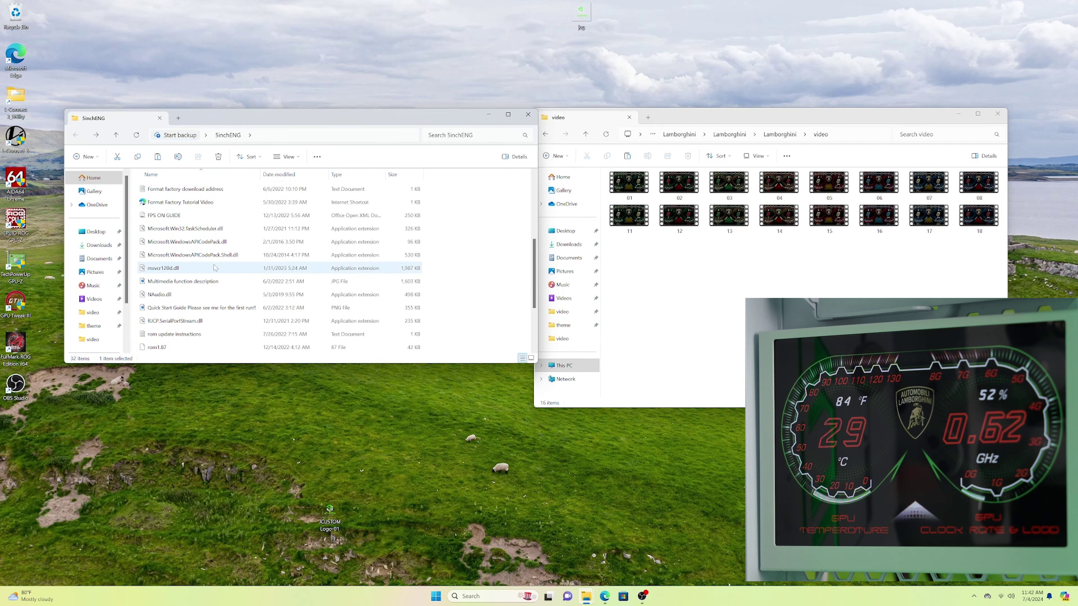
{"action": "scroll", "coordinate": [187, 331], "scroll_direction": "down", "scroll_amount": 3}
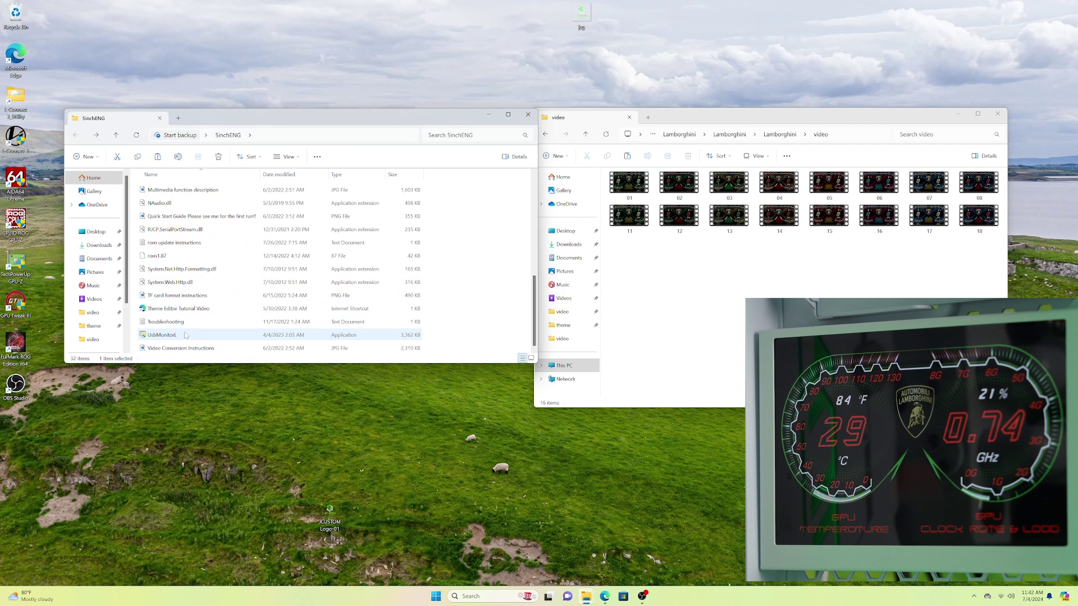
{"action": "left_click", "coordinate": [973, 596]}
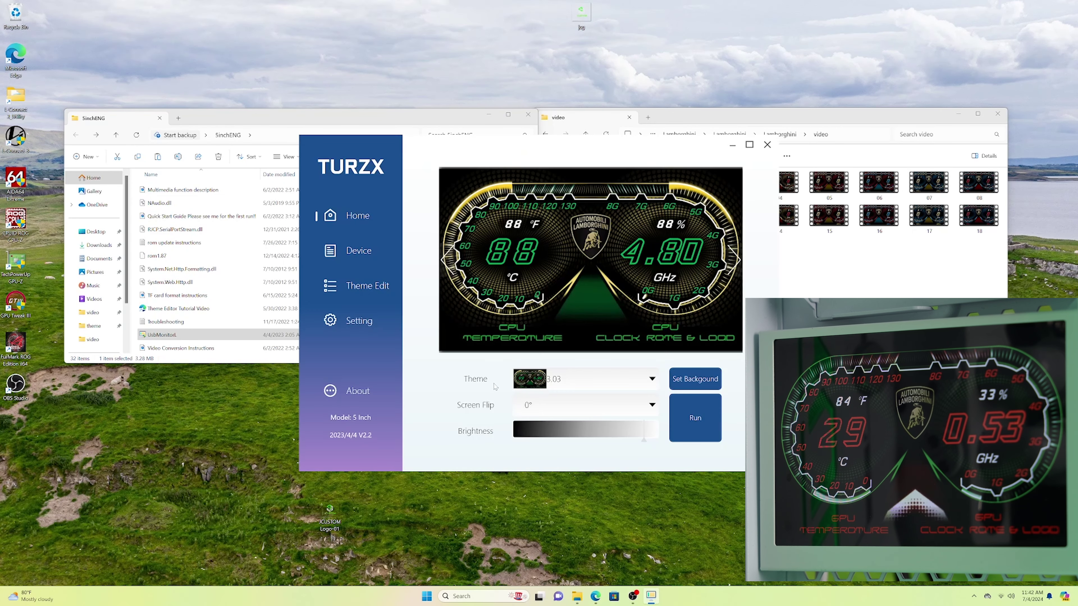
{"action": "left_click_drag", "start_coordinate": [597, 151], "coordinate": [482, 143]}
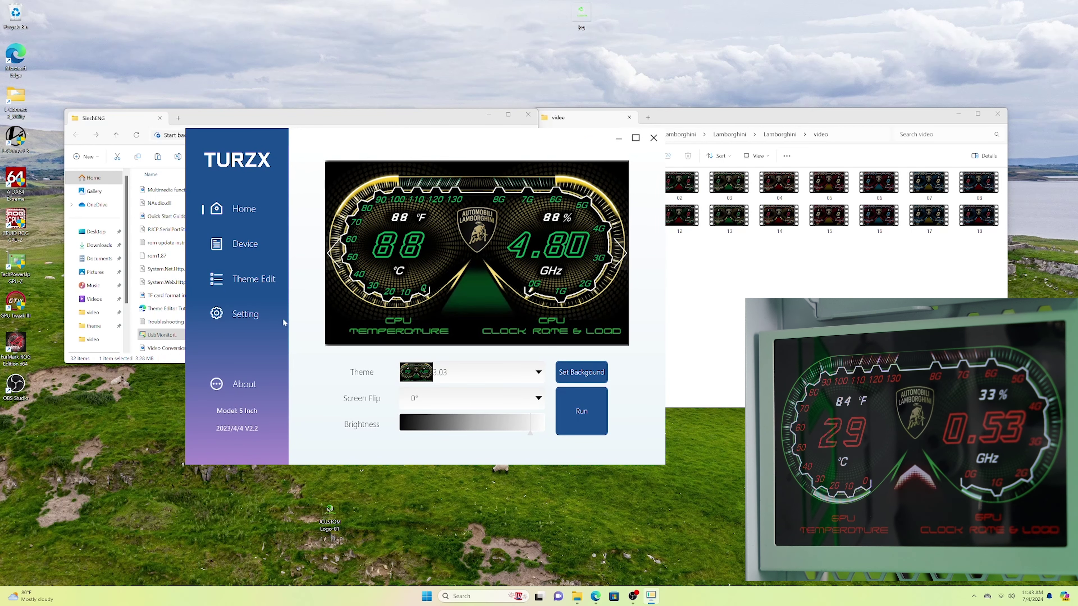
Step: On the Device page, choose the SD Card\Video\ storage and try to upload the meilan video with conversion at 0° rotation
{"action": "left_click", "coordinate": [249, 245]}
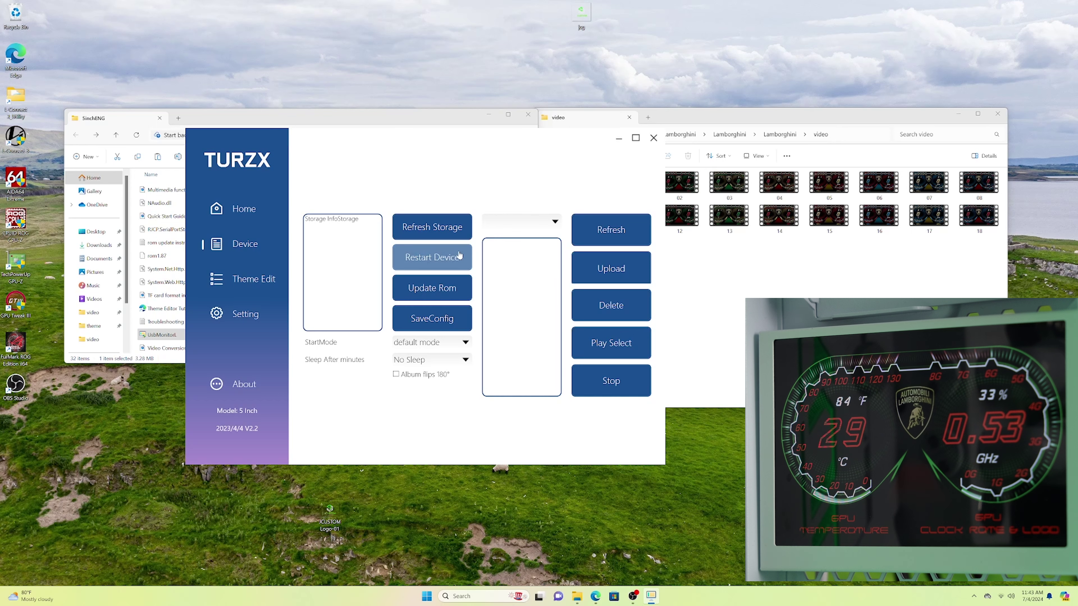
{"action": "left_click", "coordinate": [545, 224]}
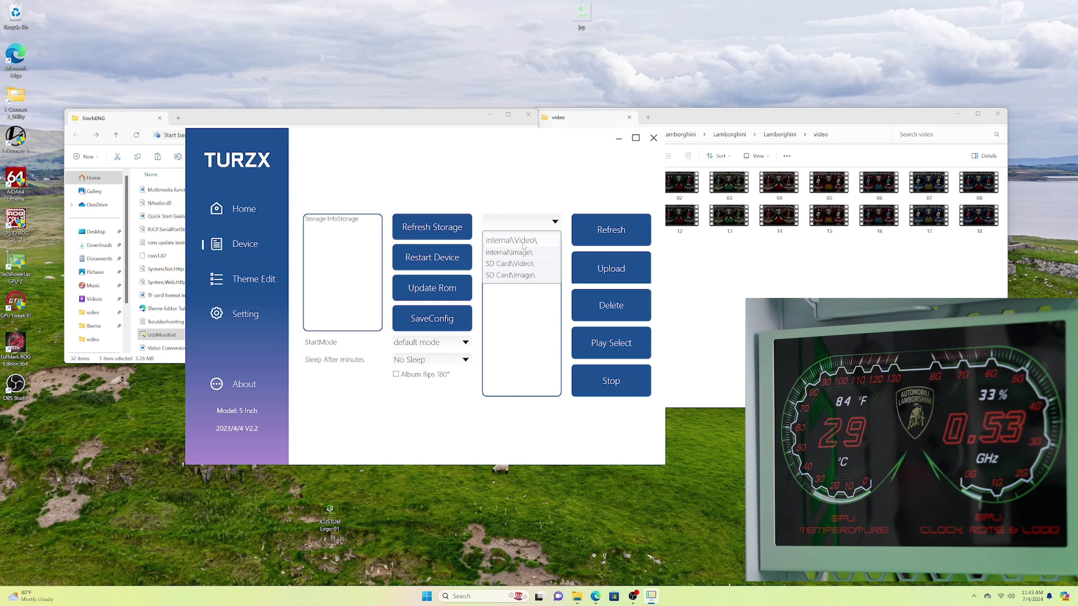
{"action": "left_click", "coordinate": [524, 261]}
{"action": "left_click", "coordinate": [610, 268]}
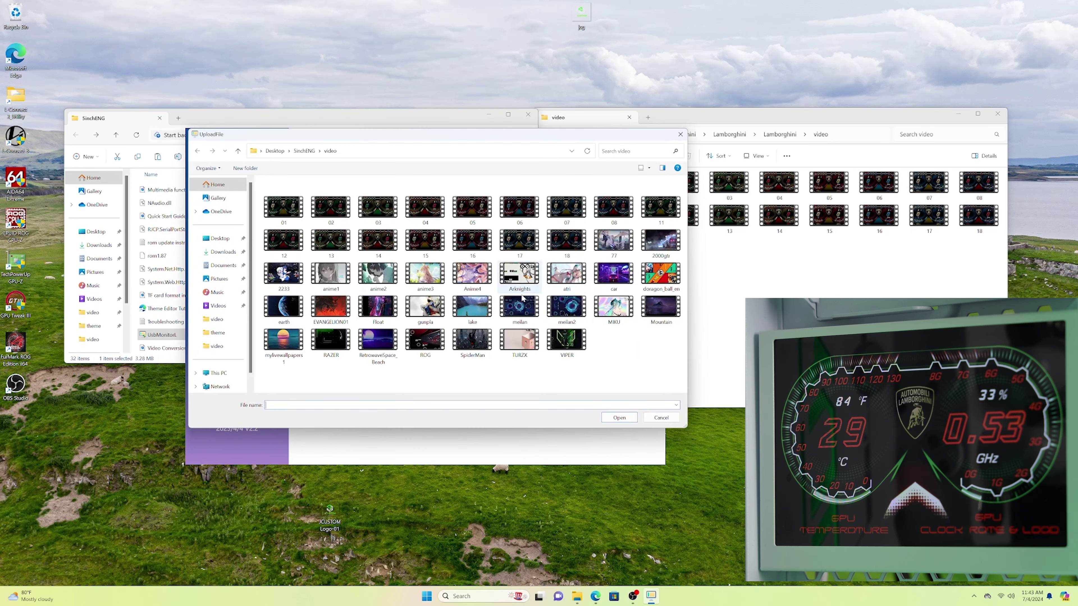
{"action": "double_click", "coordinate": [521, 310]}
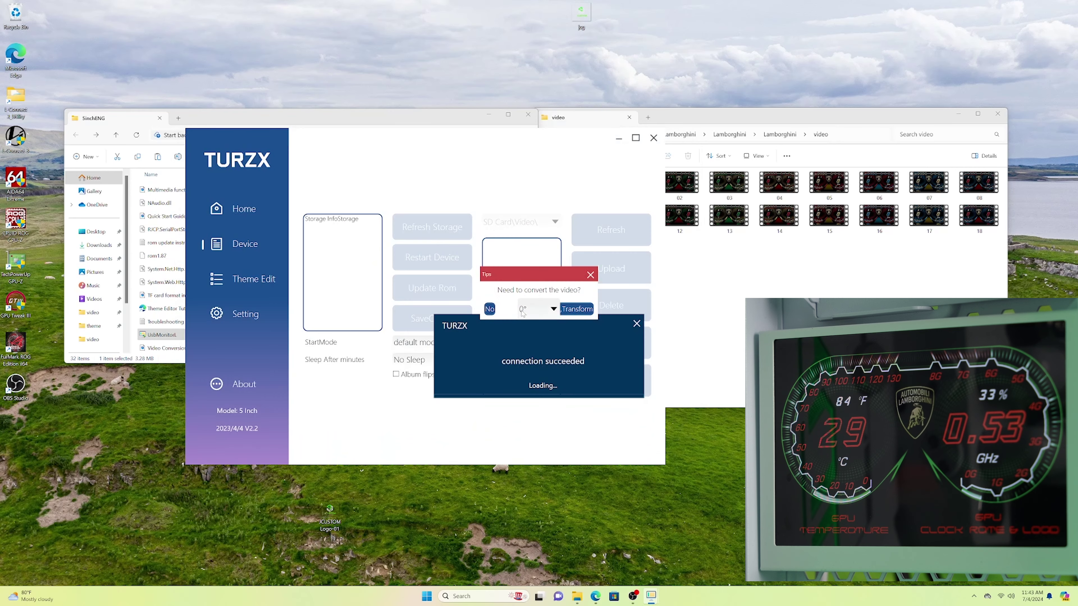
{"action": "left_click", "coordinate": [576, 309]}
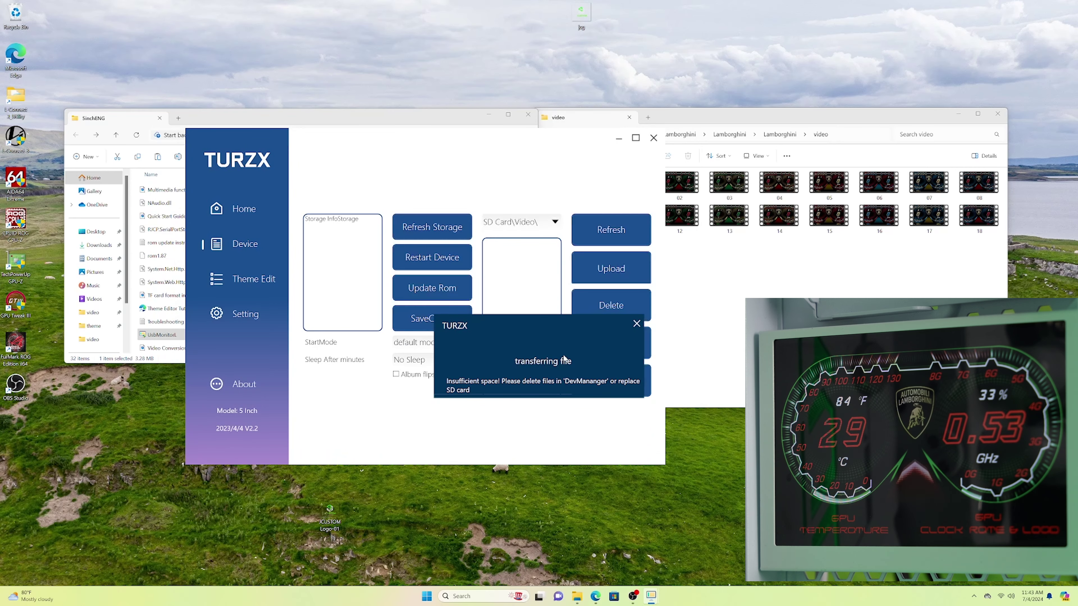
{"action": "left_click", "coordinate": [636, 324]}
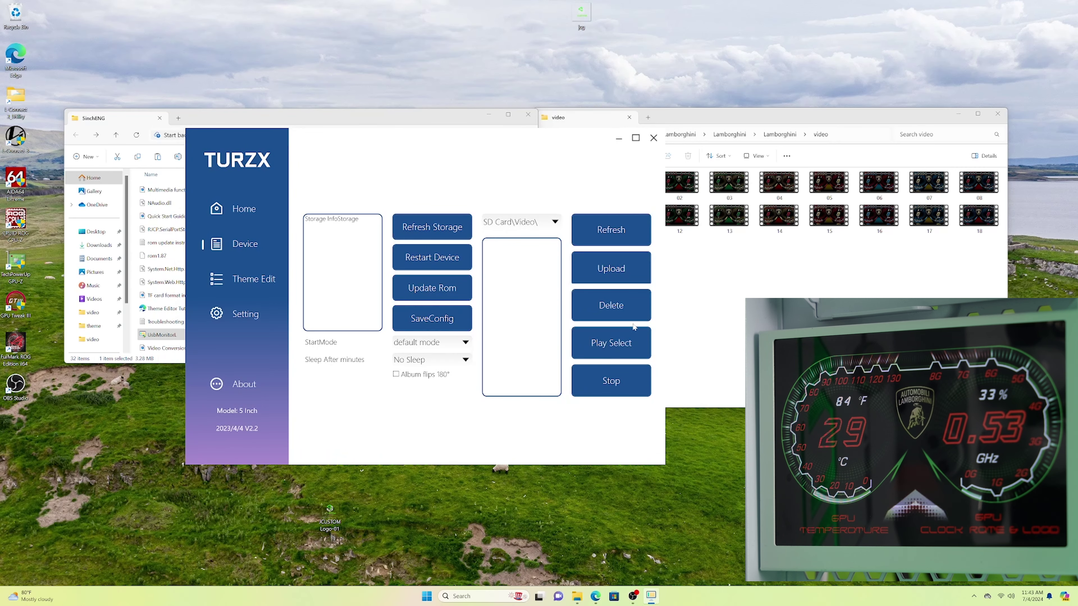
{"action": "left_click", "coordinate": [545, 221]}
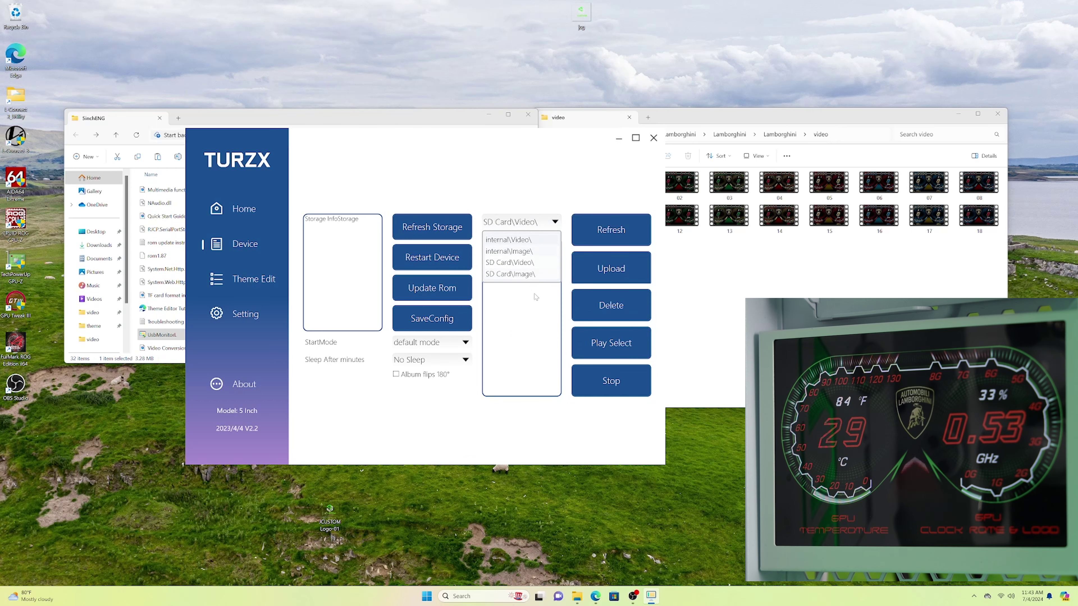
{"action": "left_click", "coordinate": [509, 263]}
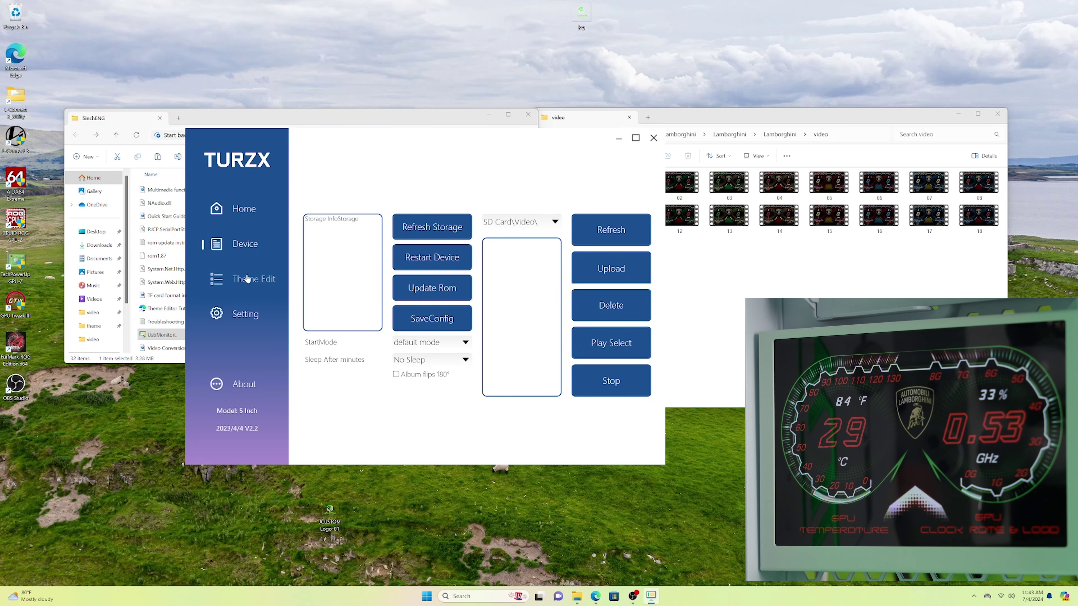
Step: Open the theme editor and load 04.turtheme from the theme folder inside 5inchENG
{"action": "left_click", "coordinate": [244, 281]}
{"action": "left_click", "coordinate": [329, 443]}
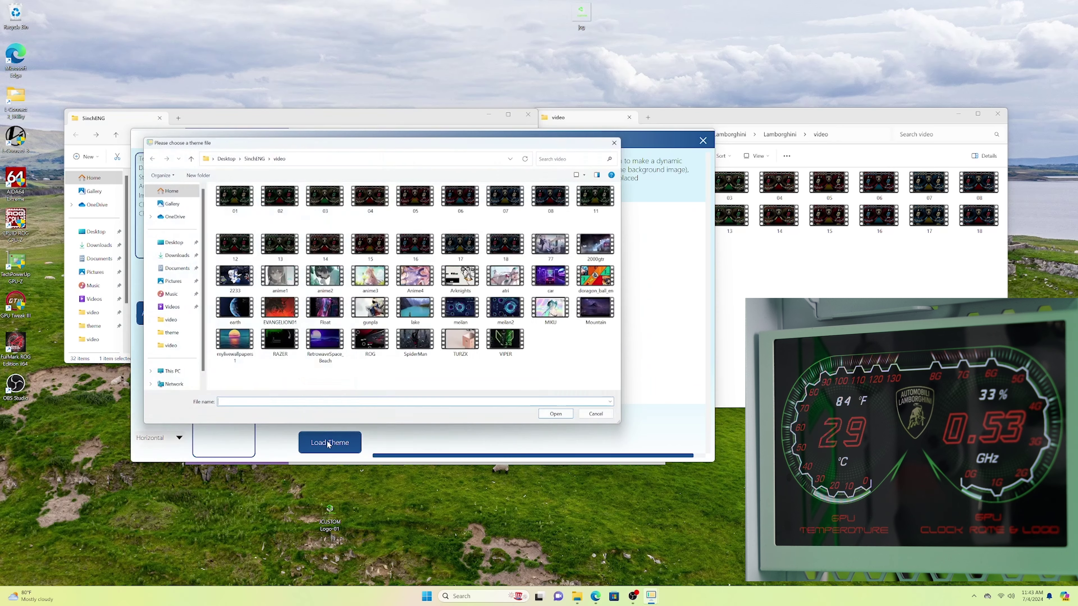
{"action": "left_click", "coordinate": [250, 153]}
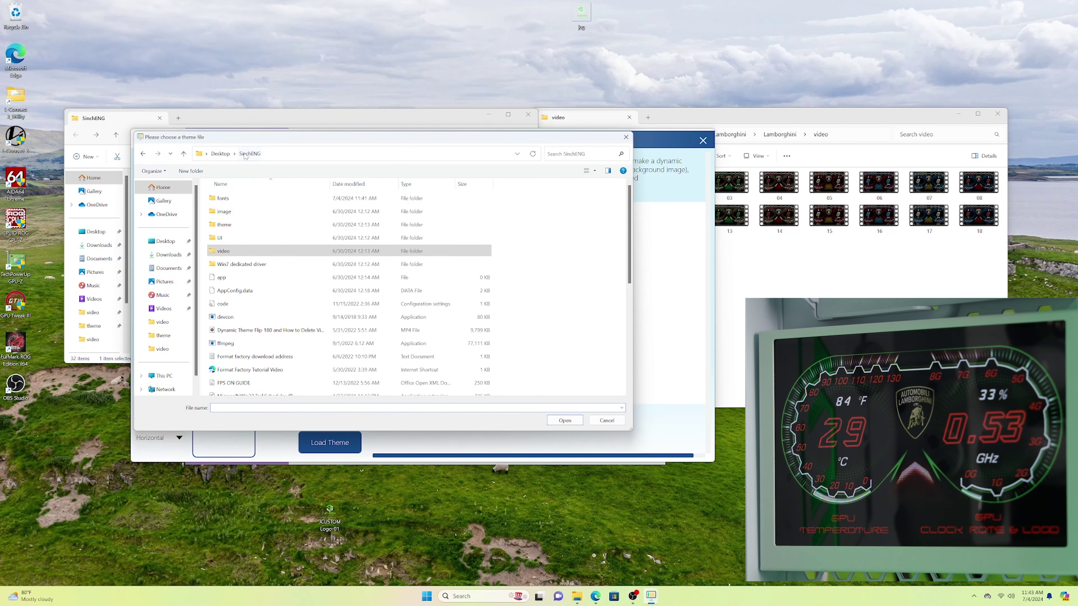
{"action": "double_click", "coordinate": [230, 226]}
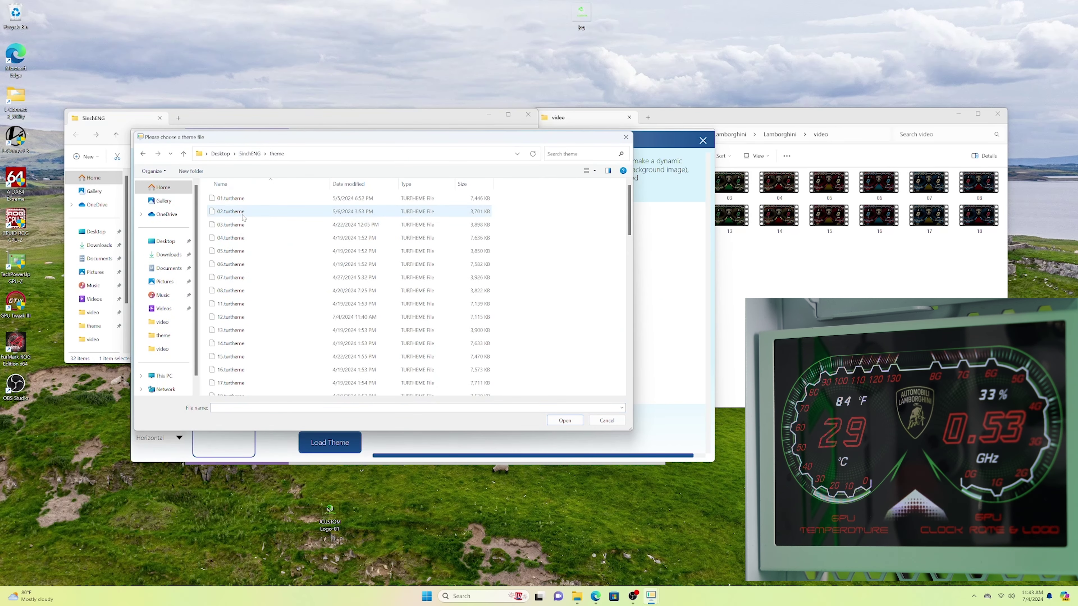
{"action": "double_click", "coordinate": [238, 236]}
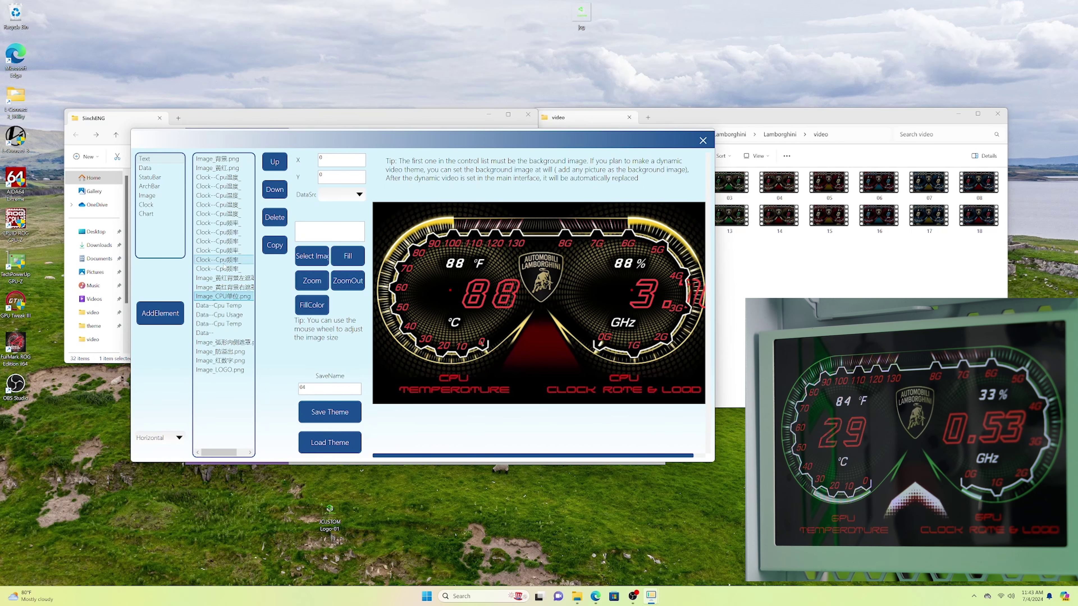
Step: Look at theme elements and move the small and large CPU temperature values to about X 80, Y 127 and X 99, Y 161
{"action": "left_click", "coordinate": [233, 242]}
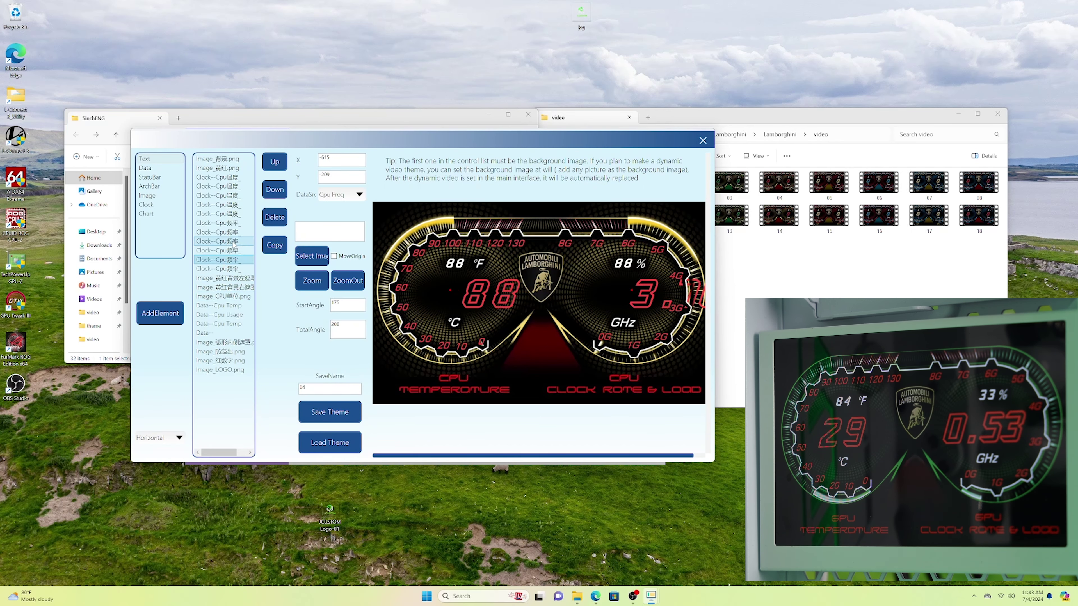
{"action": "left_click", "coordinate": [230, 308]}
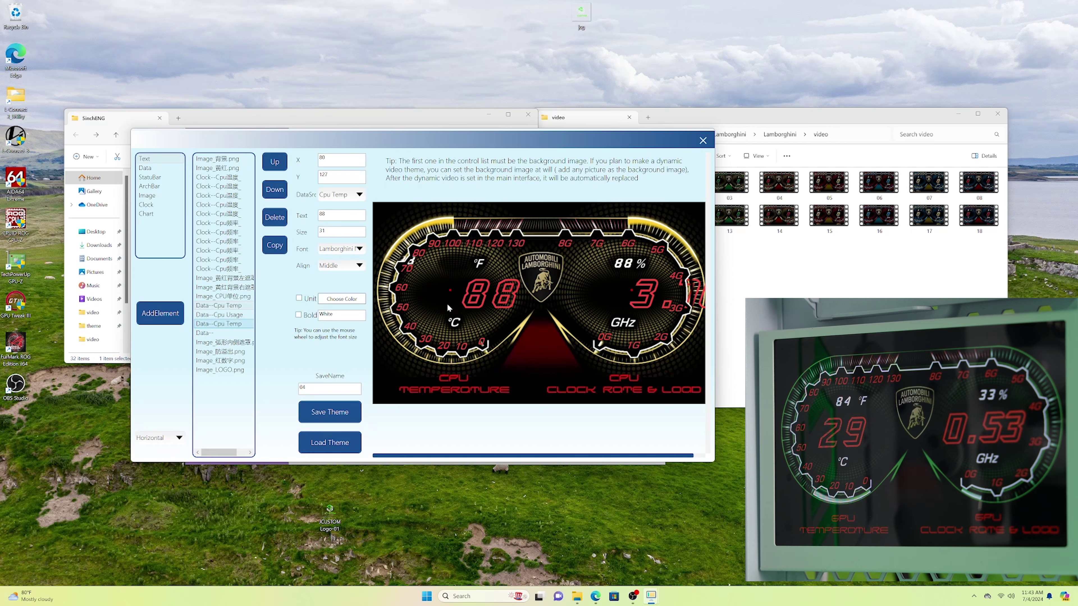
{"action": "left_click", "coordinate": [219, 323]}
{"action": "left_click_drag", "start_coordinate": [488, 293], "coordinate": [459, 293]}
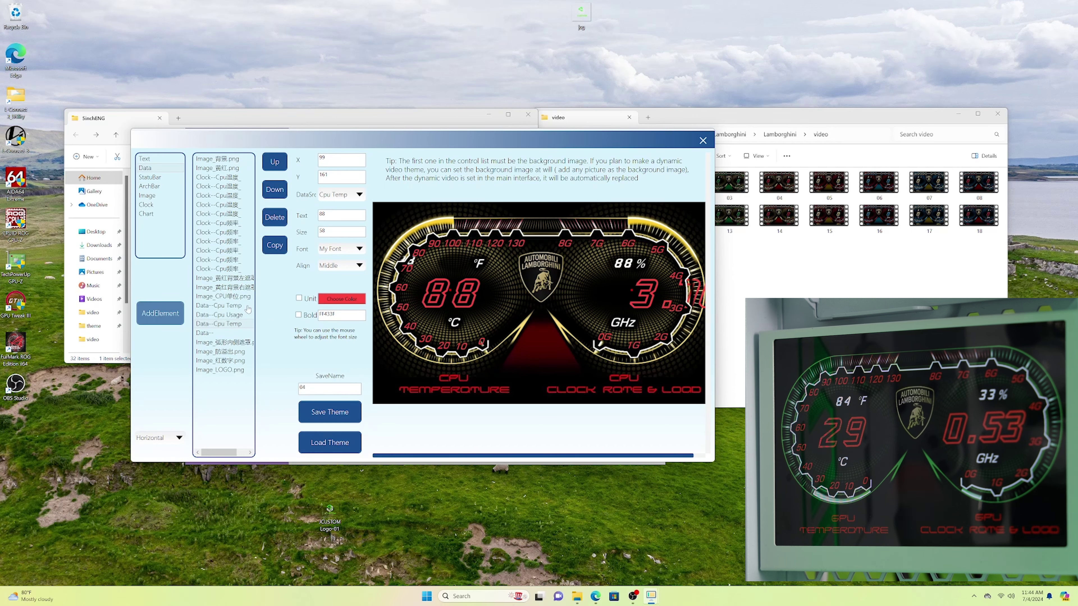
Step: Add a data element with UpLoadSpeed as its source, place it at about X 307, Y 367, and close the editor without saving
{"action": "left_click", "coordinate": [347, 198]}
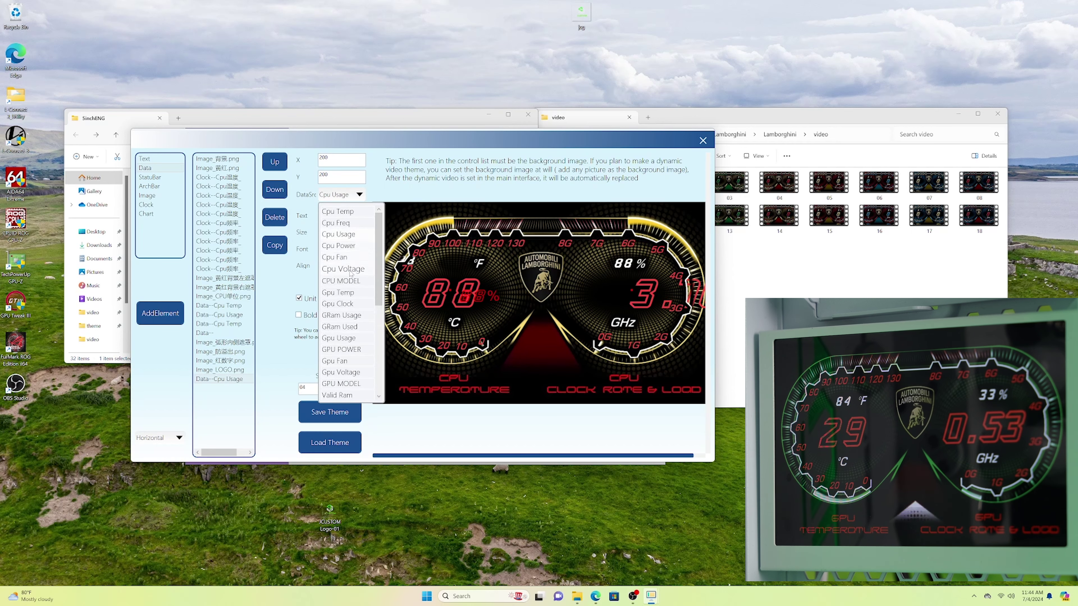
{"action": "scroll", "coordinate": [350, 273], "scroll_direction": "down", "scroll_amount": 5}
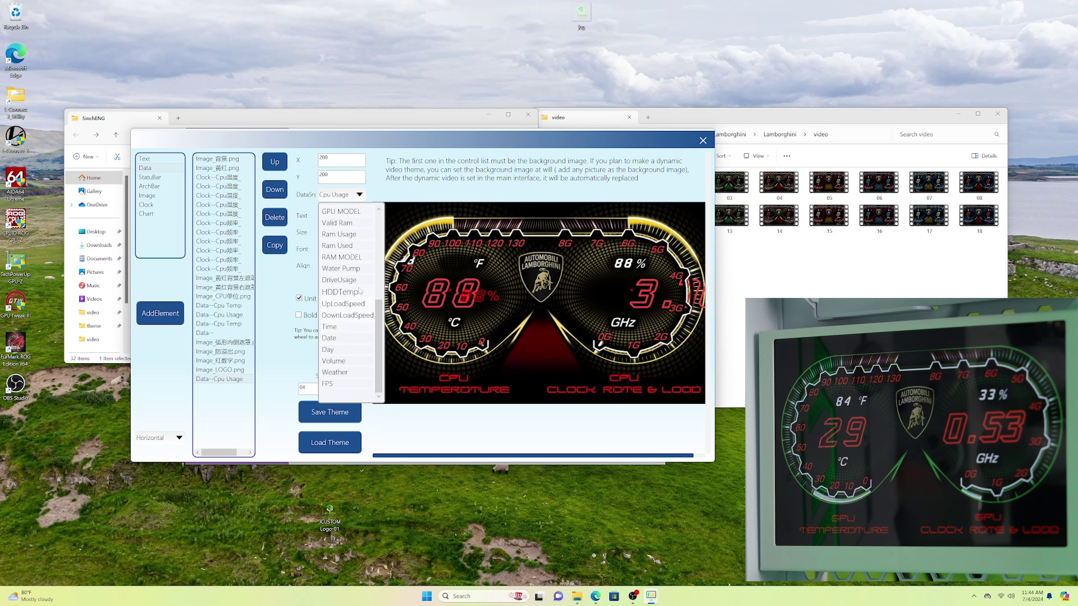
{"action": "left_click", "coordinate": [355, 304]}
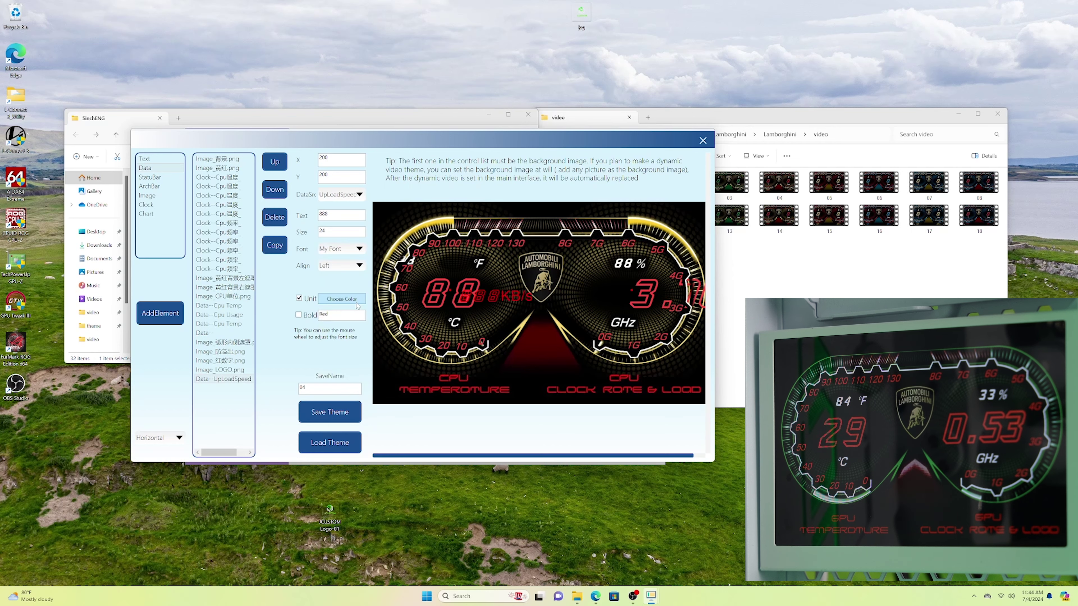
{"action": "left_click_drag", "start_coordinate": [487, 303], "coordinate": [534, 365]}
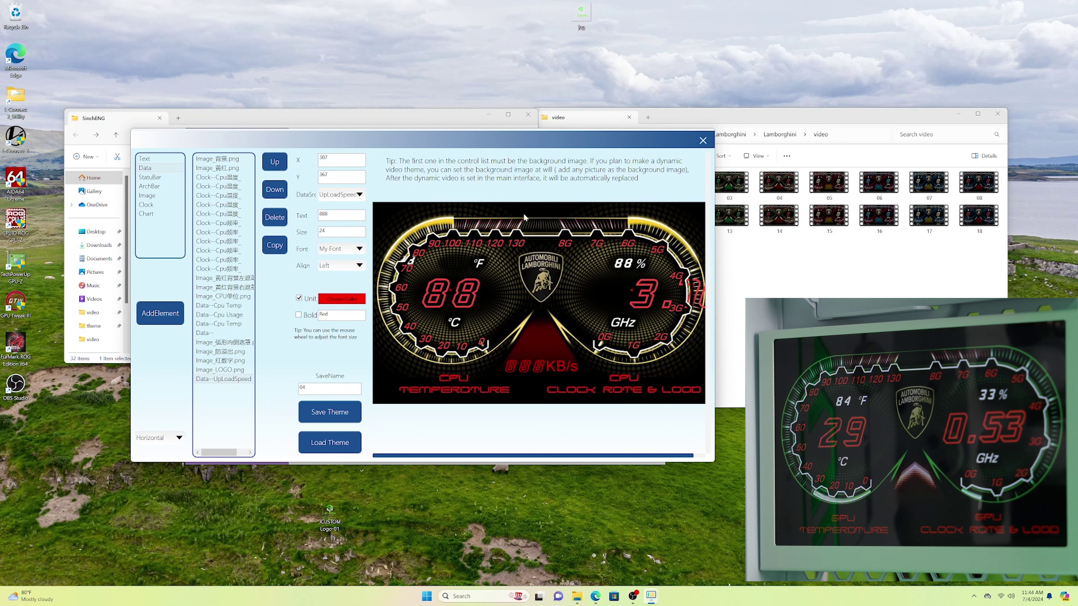
{"action": "left_click", "coordinate": [701, 144]}
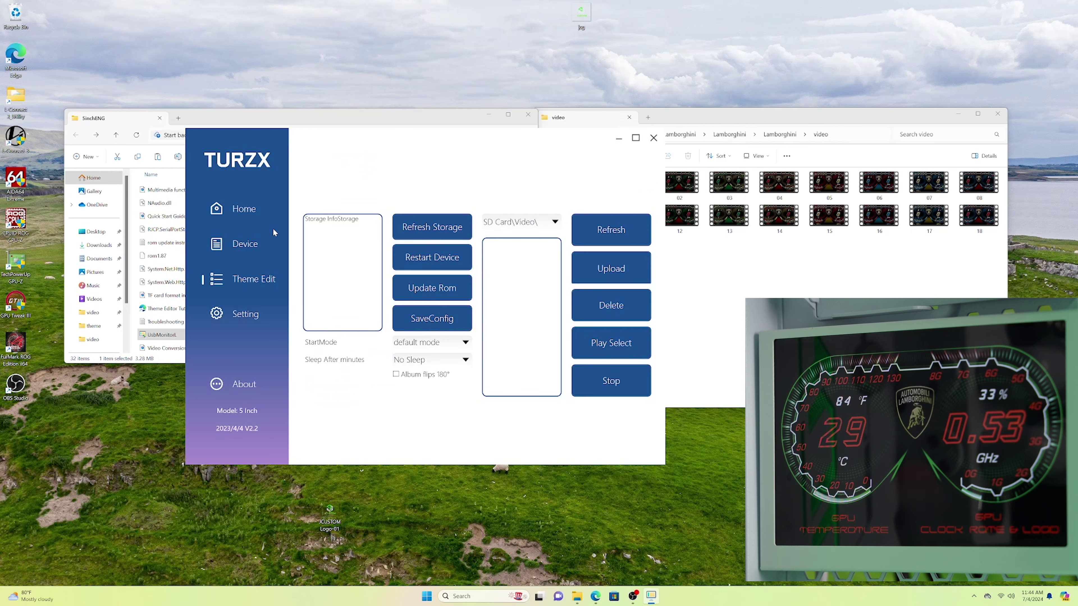
Step: On the Home page, apply video 16 from the 5inchENG video folder as theme 3.03's background and shift the window slightly
{"action": "left_click", "coordinate": [244, 208]}
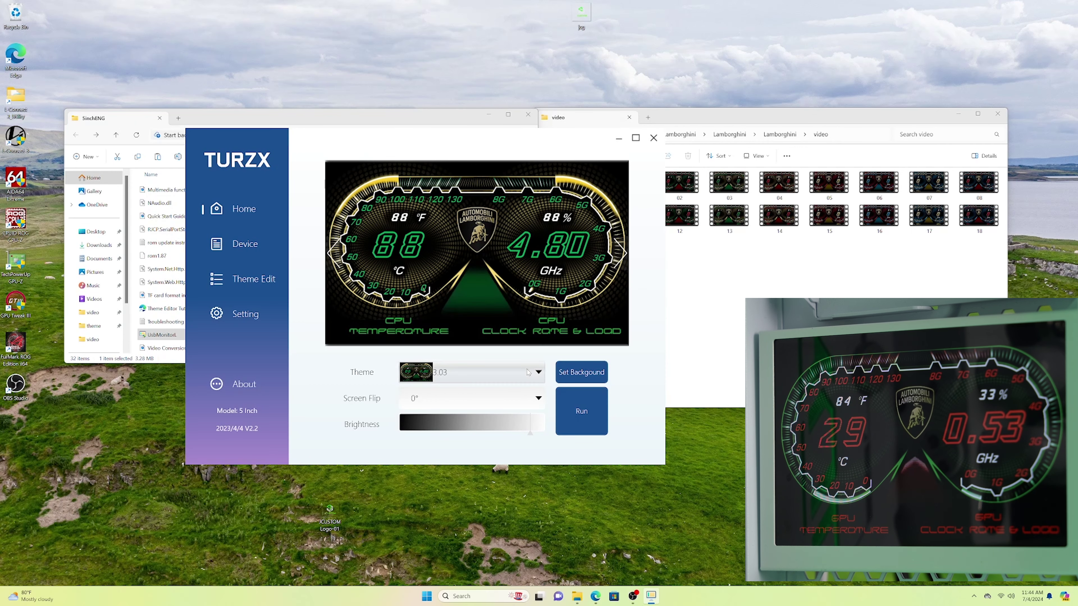
{"action": "left_click", "coordinate": [569, 375]}
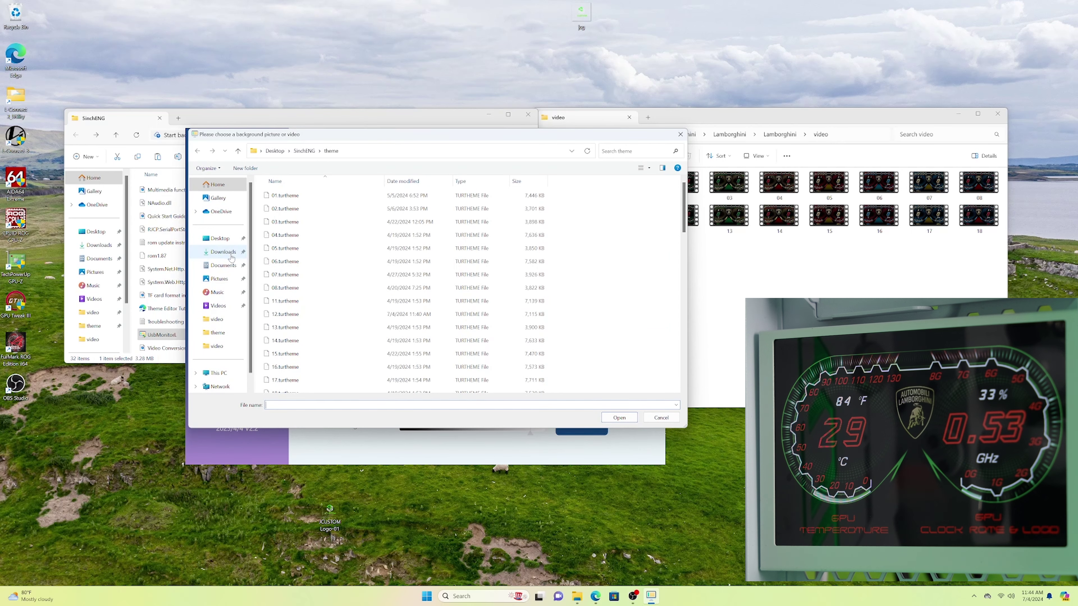
{"action": "left_click", "coordinate": [303, 151]}
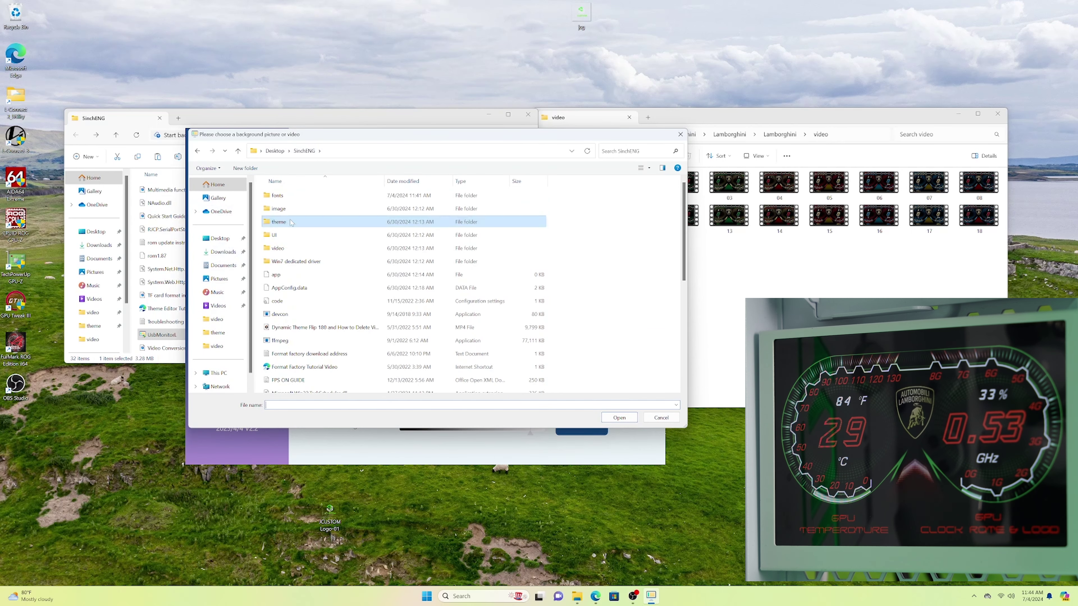
{"action": "double_click", "coordinate": [288, 248]}
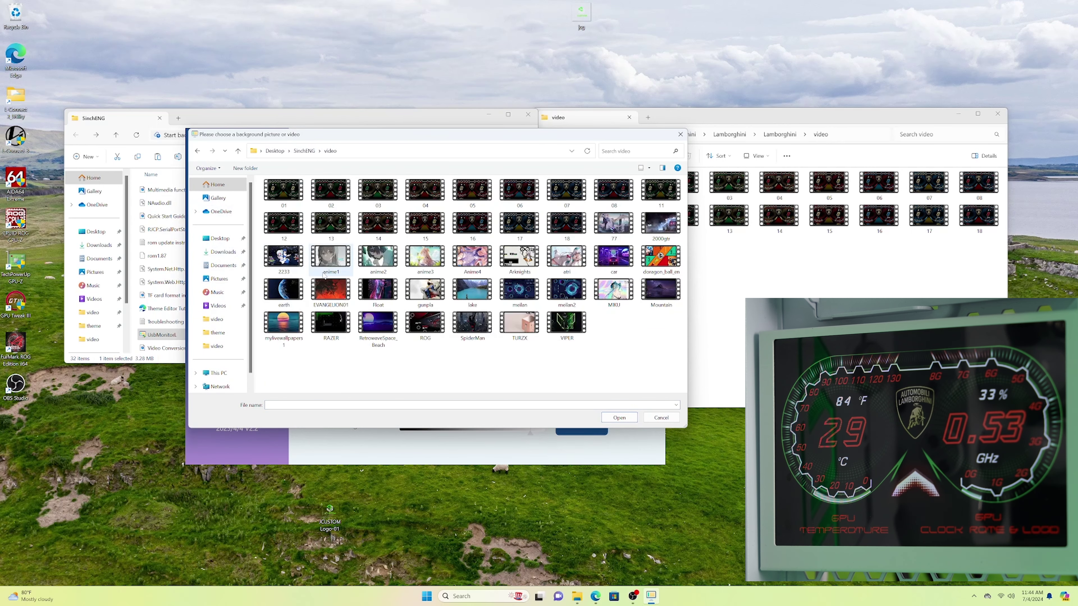
{"action": "double_click", "coordinate": [474, 229]}
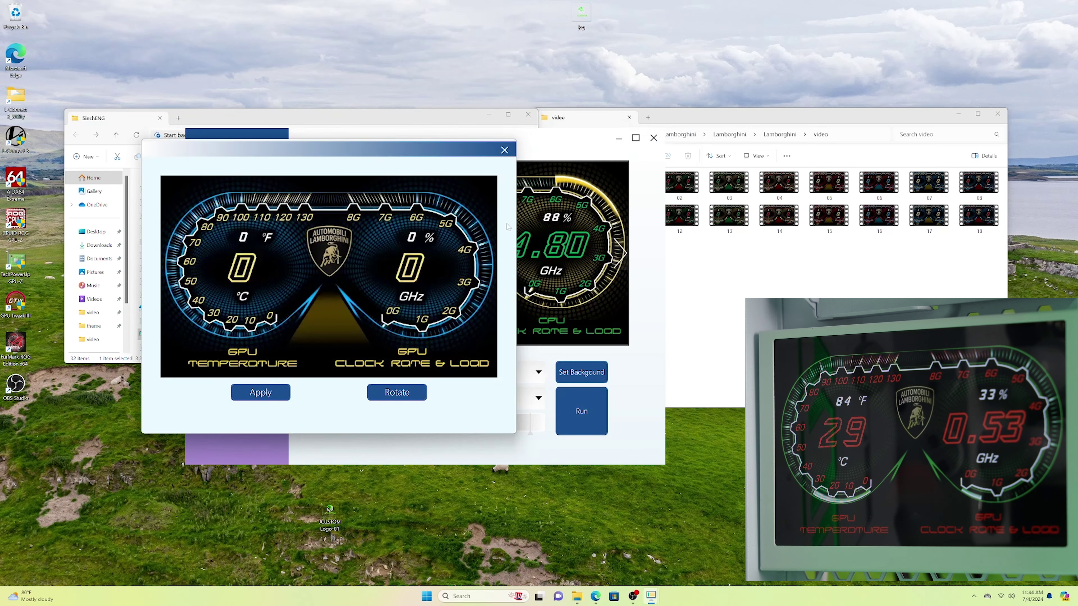
{"action": "left_click", "coordinate": [269, 392]}
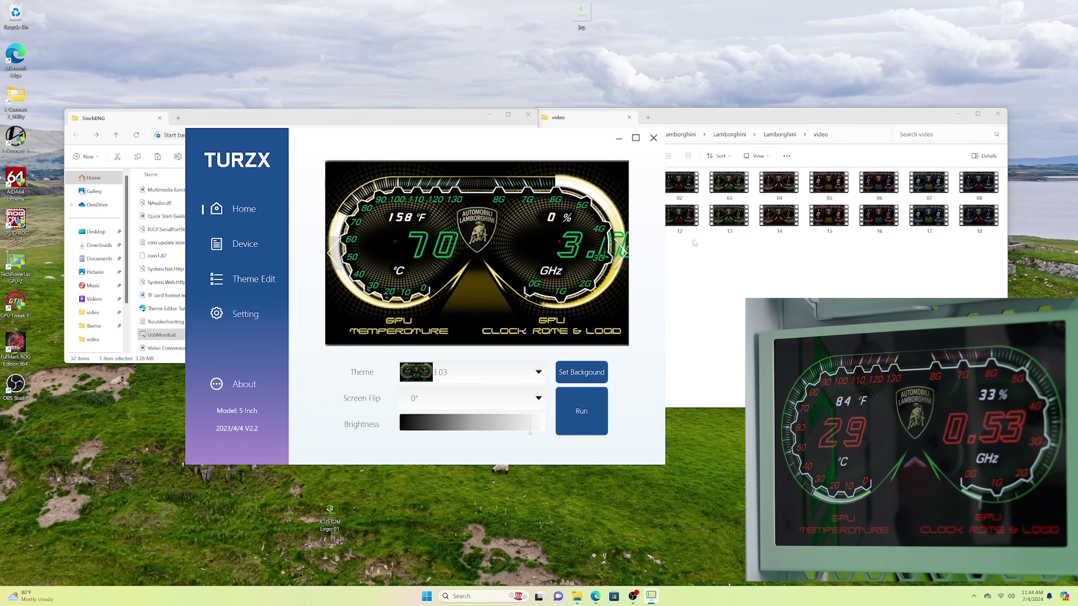
{"action": "left_click_drag", "start_coordinate": [574, 254], "coordinate": [552, 258]}
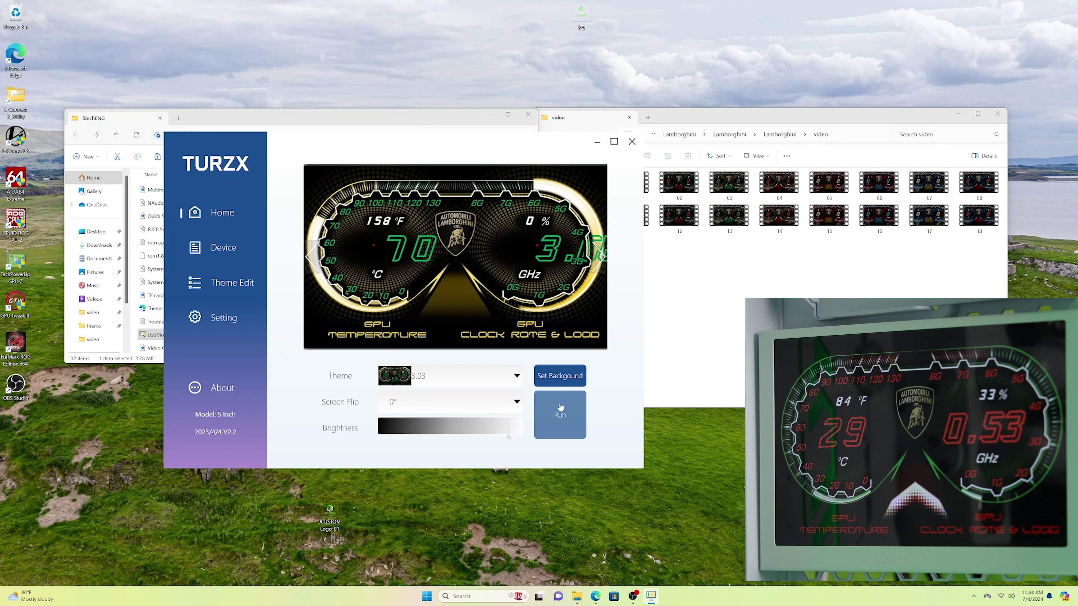
Step: Browse the available themes and select theme 5.05 for the display
{"action": "left_click", "coordinate": [517, 375]}
{"action": "scroll", "coordinate": [523, 433], "scroll_direction": "down", "scroll_amount": 5}
{"action": "scroll", "coordinate": [523, 433], "scroll_direction": "up", "scroll_amount": 5}
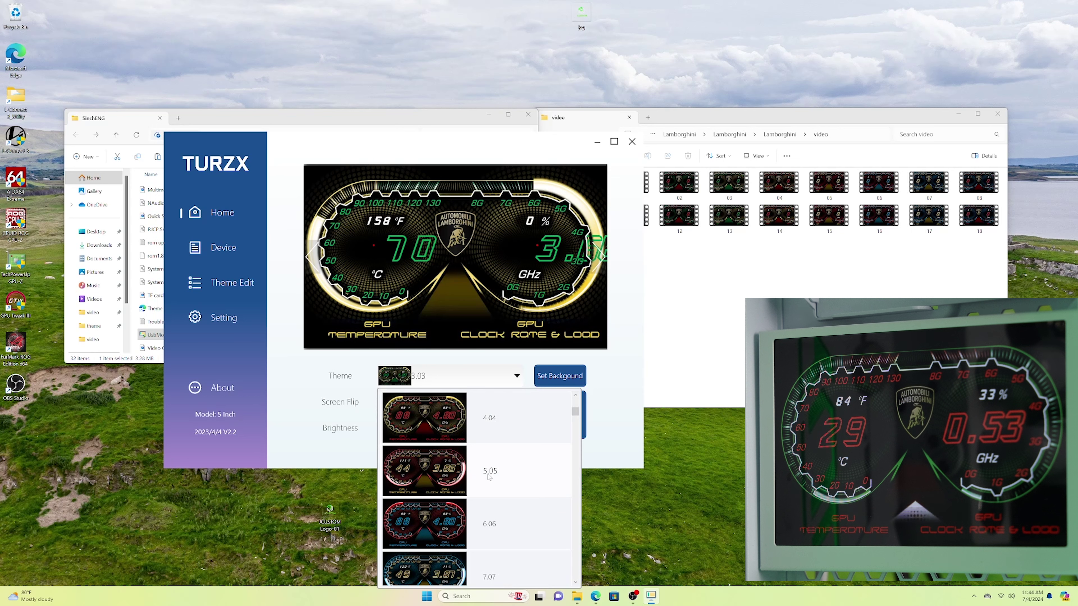
{"action": "scroll", "coordinate": [489, 473], "scroll_direction": "down", "scroll_amount": 2}
{"action": "scroll", "coordinate": [475, 479], "scroll_direction": "up", "scroll_amount": 4}
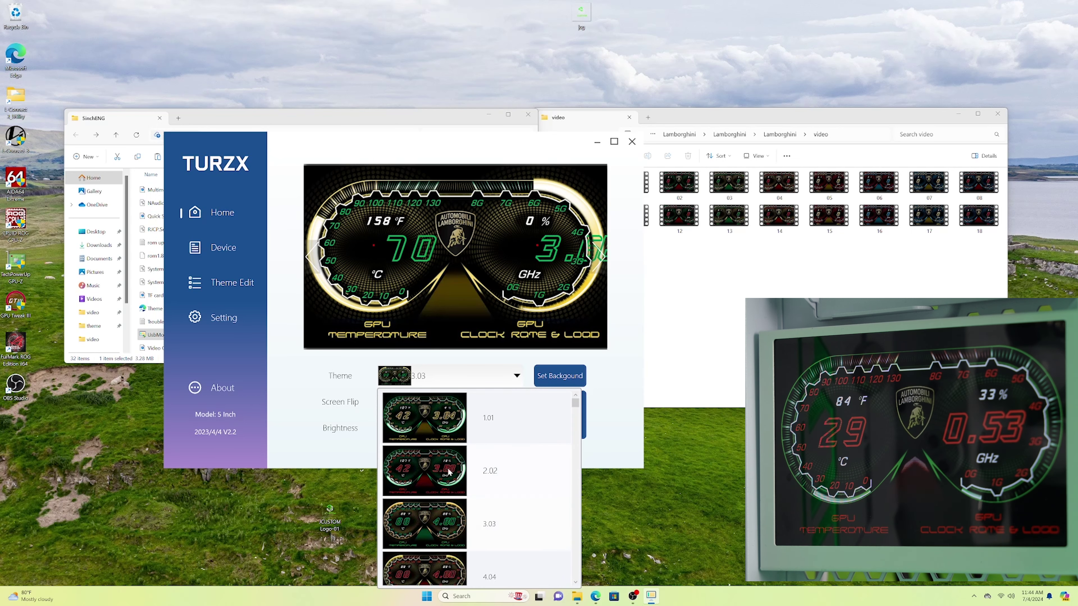
{"action": "scroll", "coordinate": [445, 432], "scroll_direction": "down", "scroll_amount": 1}
{"action": "left_click", "coordinate": [488, 470]}
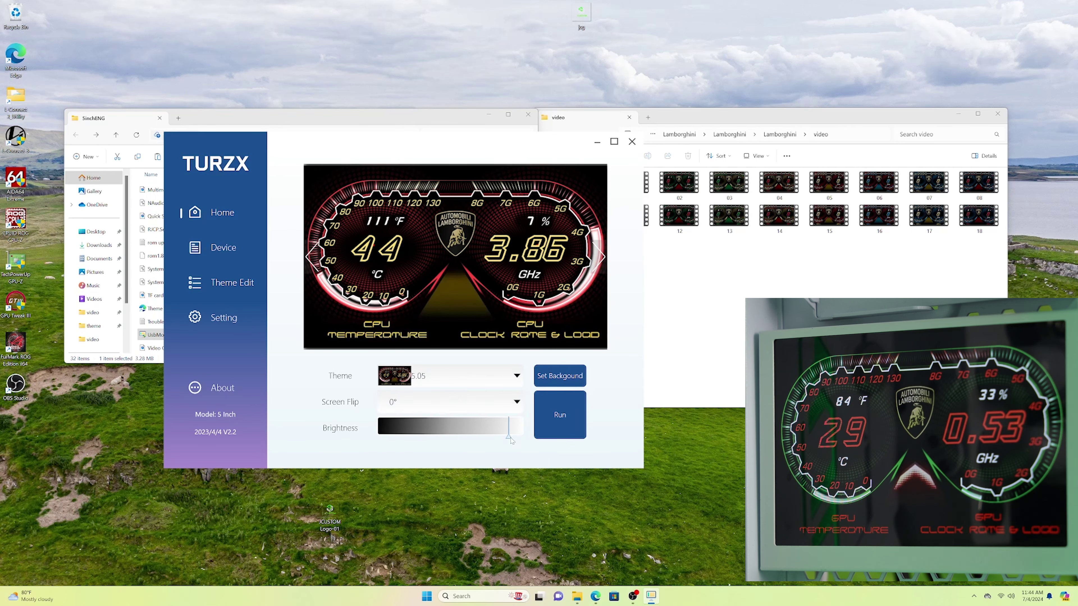
Step: Set the brightness to maximum, try the 180° screen flip before returning to 0°, and run theme 5.05 on the display
{"action": "left_click", "coordinate": [467, 402]}
{"action": "left_click", "coordinate": [425, 436]}
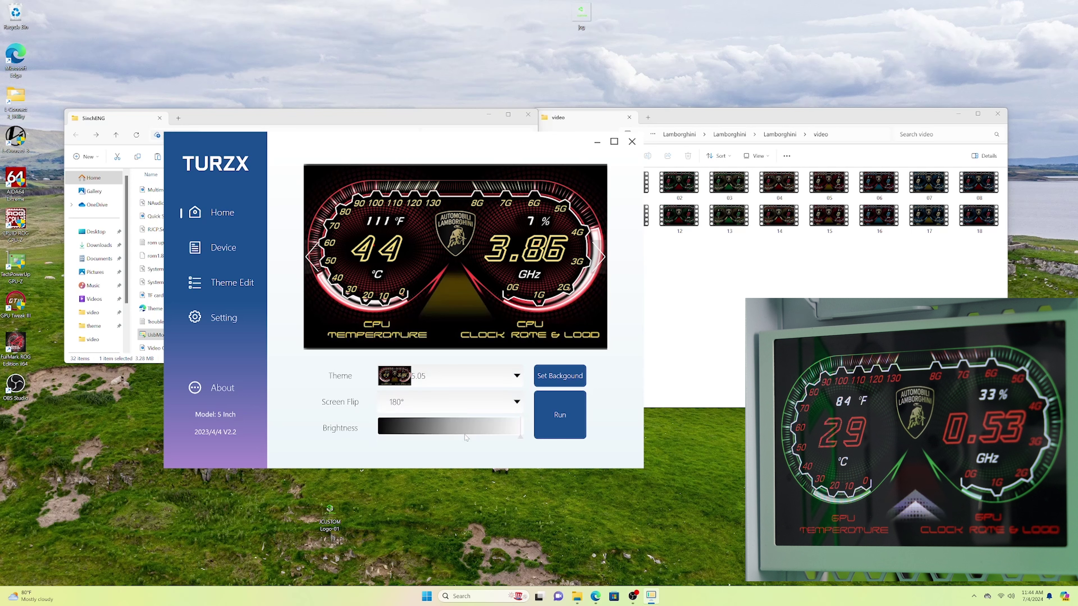
{"action": "left_click", "coordinate": [549, 416]}
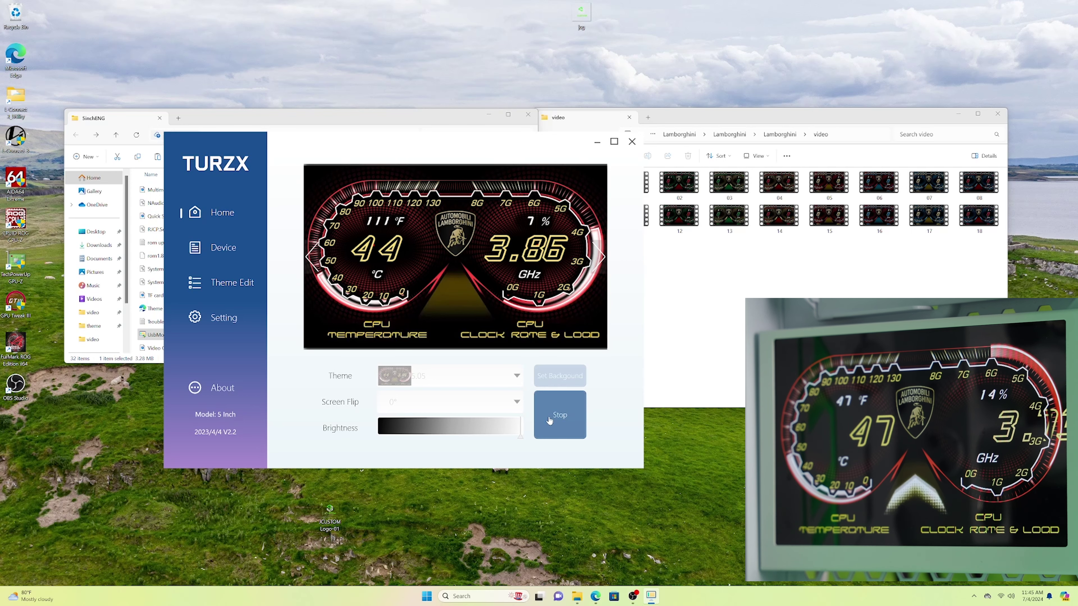
Step: Open the blank theme editor, close it unchanged and close the TURZX window
{"action": "left_click", "coordinate": [216, 285]}
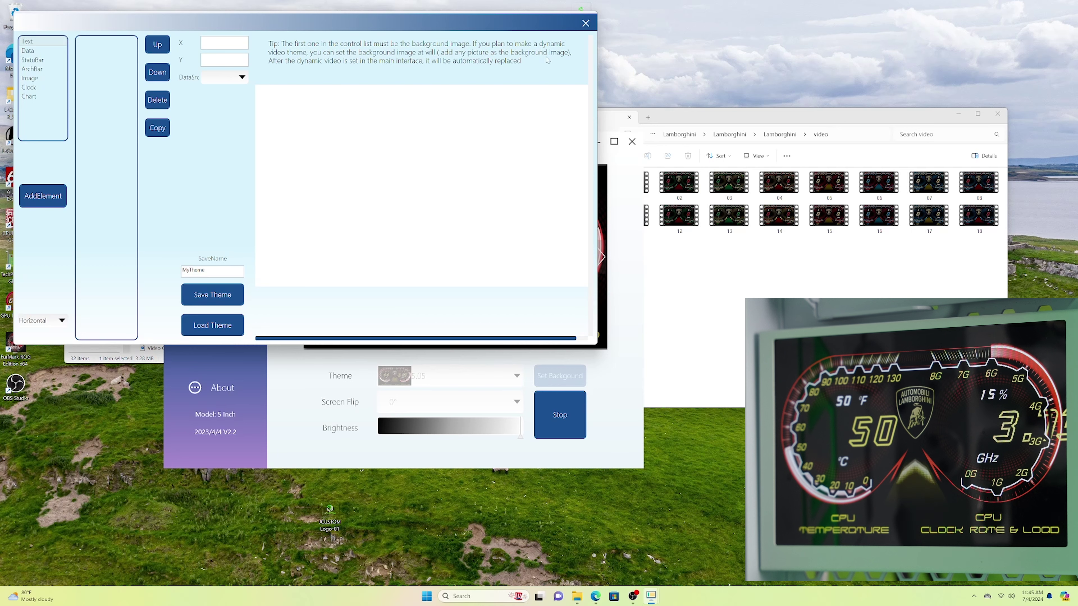
{"action": "left_click", "coordinate": [587, 25]}
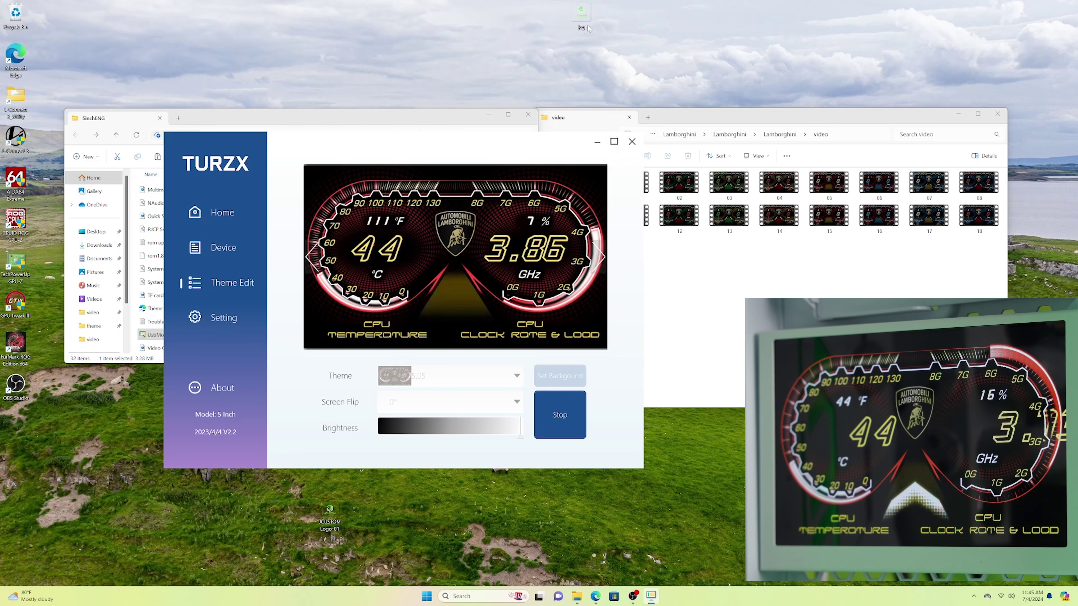
{"action": "left_click", "coordinate": [631, 142]}
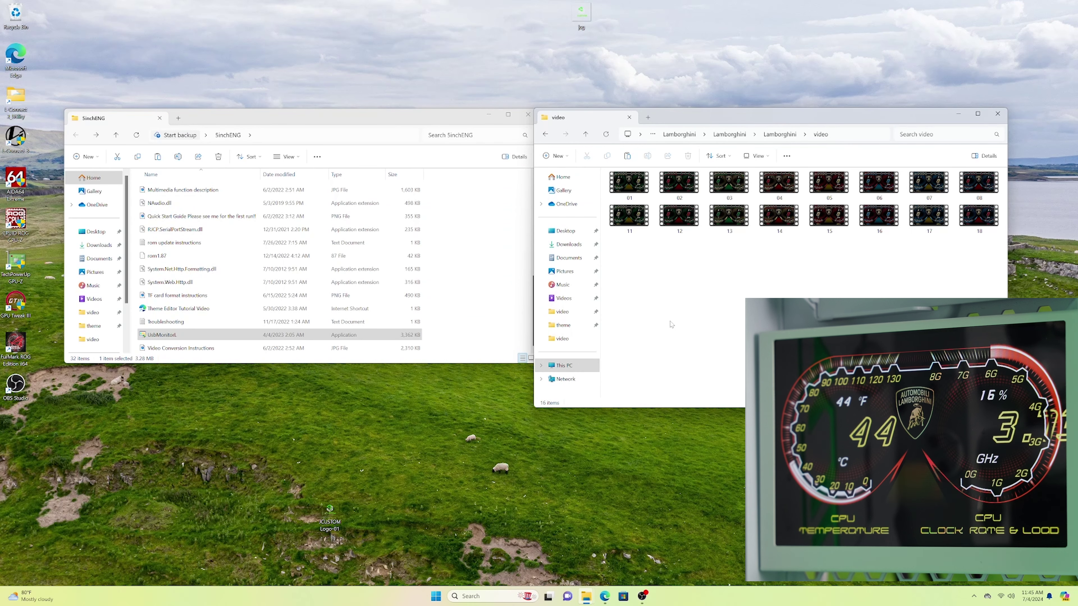